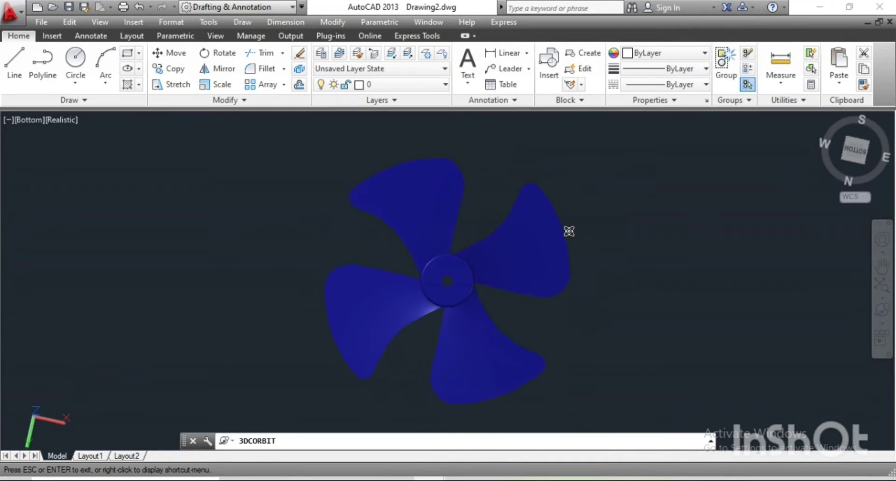
Exit 3D Orbit and return to a flat top-view 2D Wireframe drawing
{"action": "scroll", "coordinate": [458, 266], "scroll_direction": "up", "scroll_amount": 3}
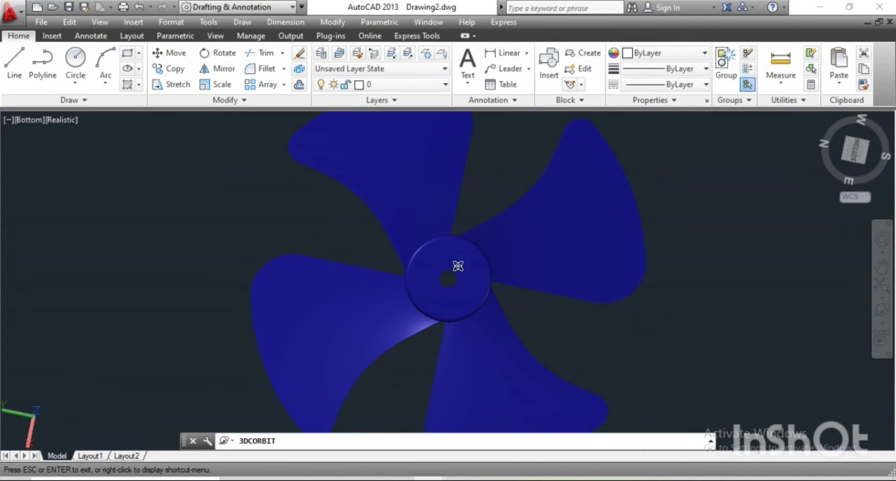
{"action": "right_click", "coordinate": [436, 275]}
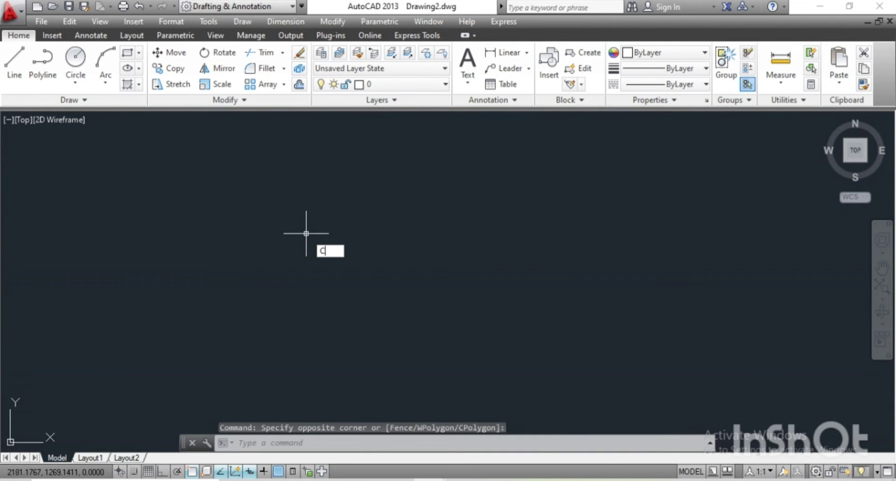
Draw a radius 50 circle and a concentric radius 250 circle on the same centre
{"action": "key", "text": "Return"}
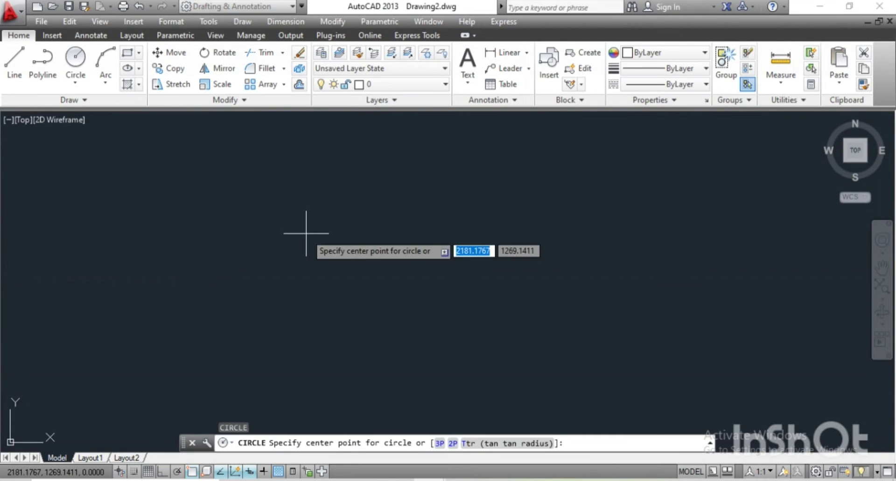
{"action": "left_click", "coordinate": [287, 264]}
{"action": "type", "text": "50"}
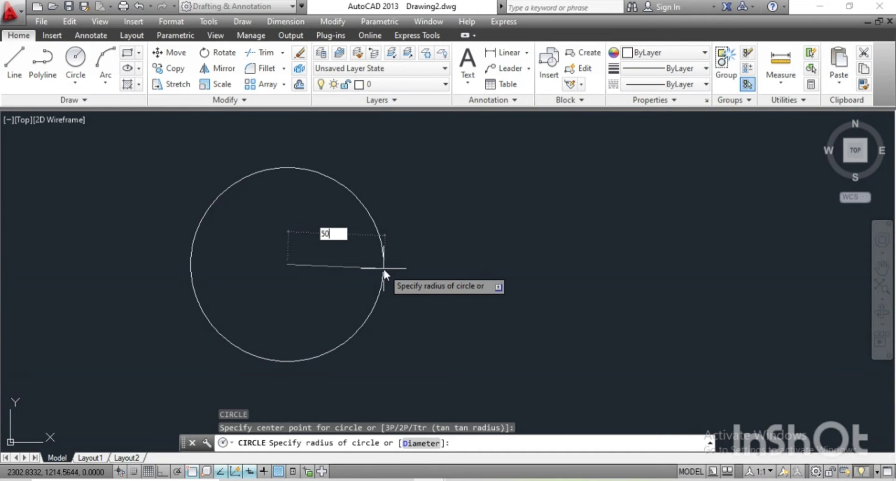
{"action": "key", "text": "Return"}
{"action": "key", "text": "Return"}
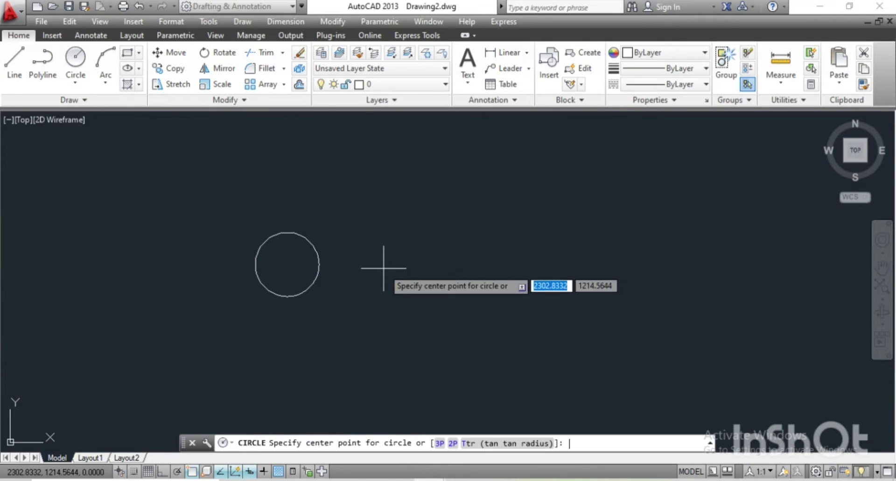
{"action": "left_click", "coordinate": [287, 265]}
{"action": "type", "text": "250"}
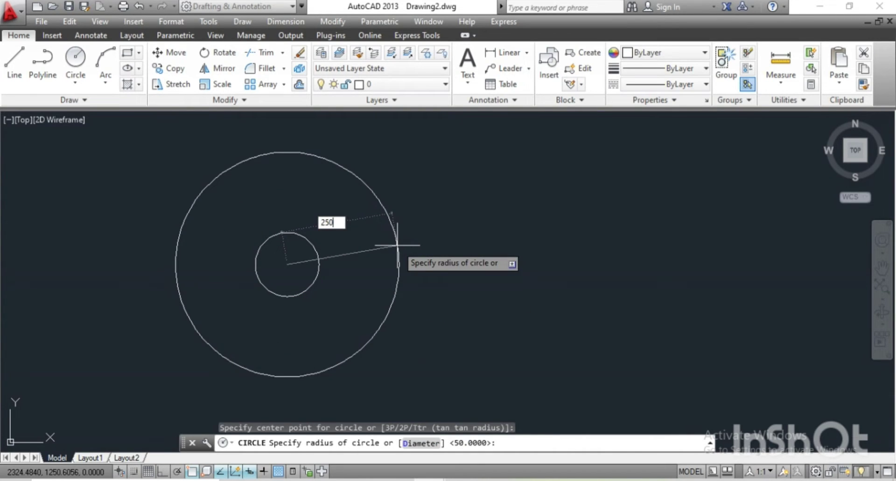
{"action": "key", "text": "Return"}
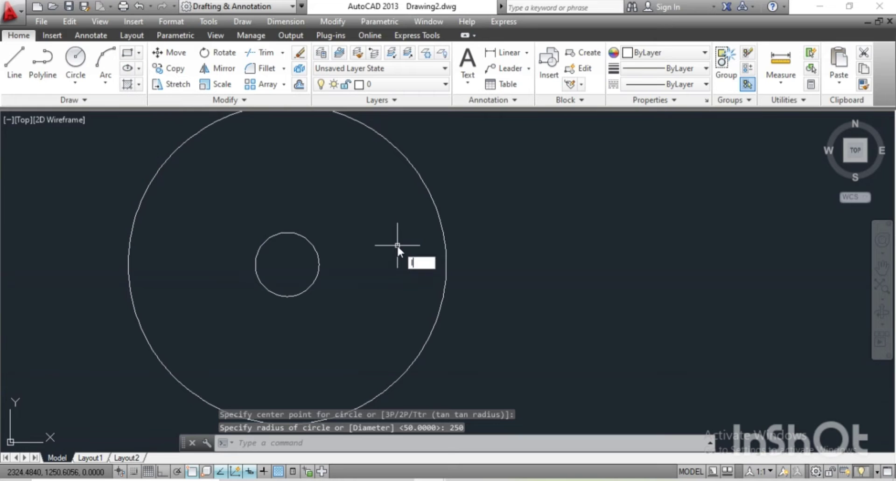
{"action": "type", "text": "l"}
{"action": "key", "text": "Return"}
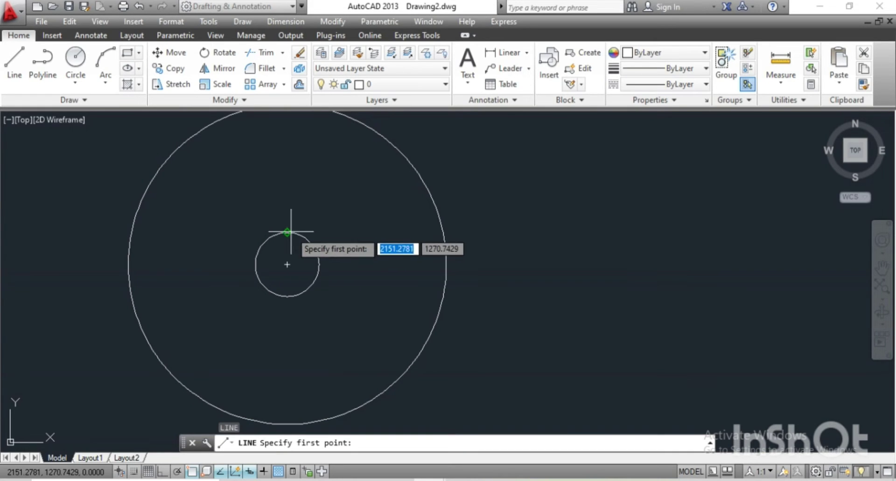
Draw a radial line from the inner circle's top quadrant to the outer circle's top
{"action": "left_click", "coordinate": [286, 229]}
{"action": "scroll", "coordinate": [282, 234], "scroll_direction": "down", "scroll_amount": 1}
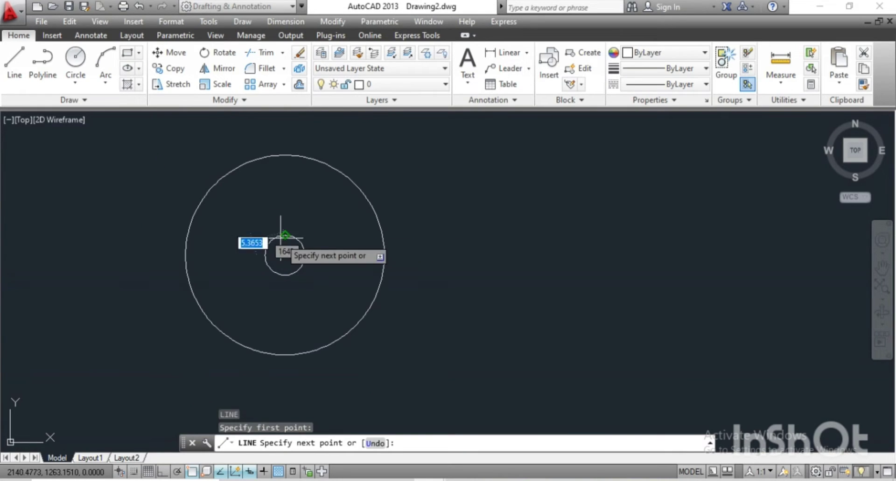
{"action": "left_click", "coordinate": [285, 156]}
{"action": "key", "text": "Return"}
{"action": "type", "text": "AR"}
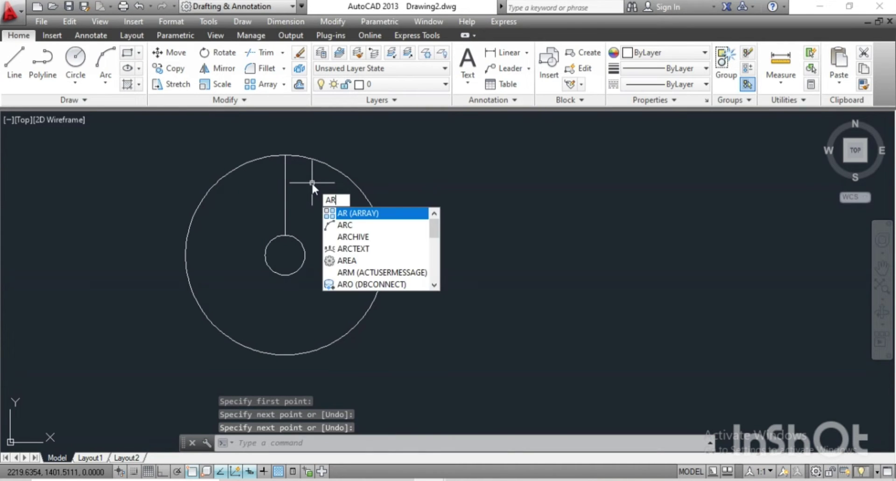
Polar-array the radial line into six copies about the circles' centre
{"action": "key", "text": "Return"}
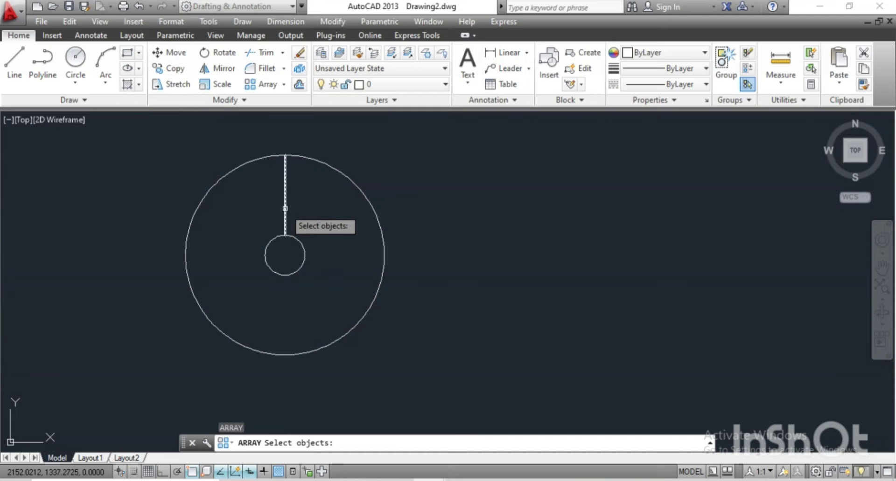
{"action": "left_click", "coordinate": [285, 208]}
{"action": "key", "text": "Return"}
{"action": "key", "text": "Return"}
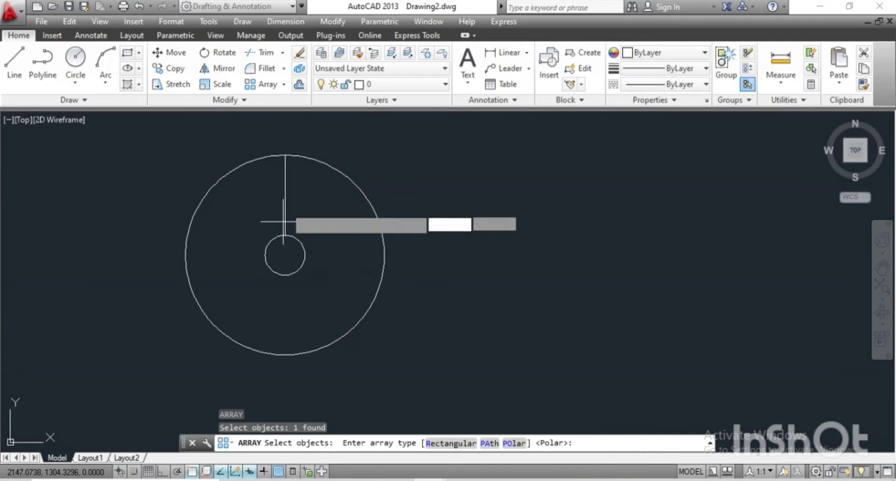
{"action": "left_click", "coordinate": [285, 256]}
{"action": "key", "text": "Return"}
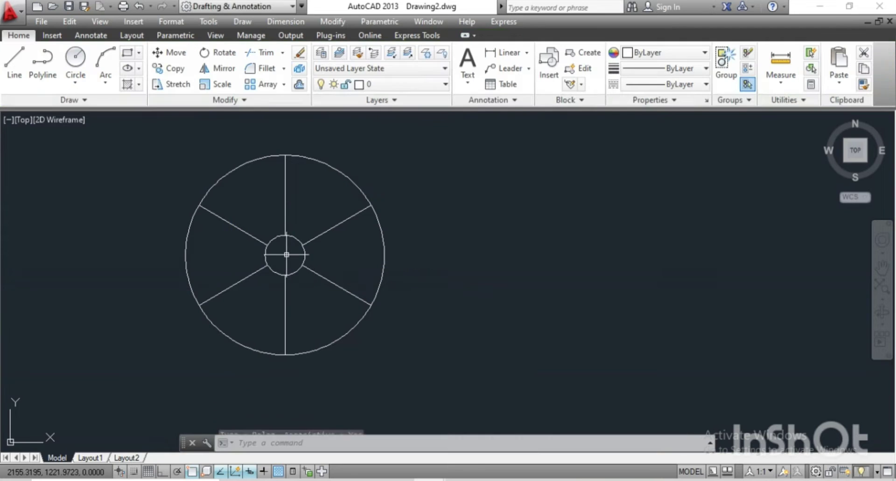
{"action": "middle_click_drag", "start_coordinate": [340, 250], "coordinate": [261, 287]}
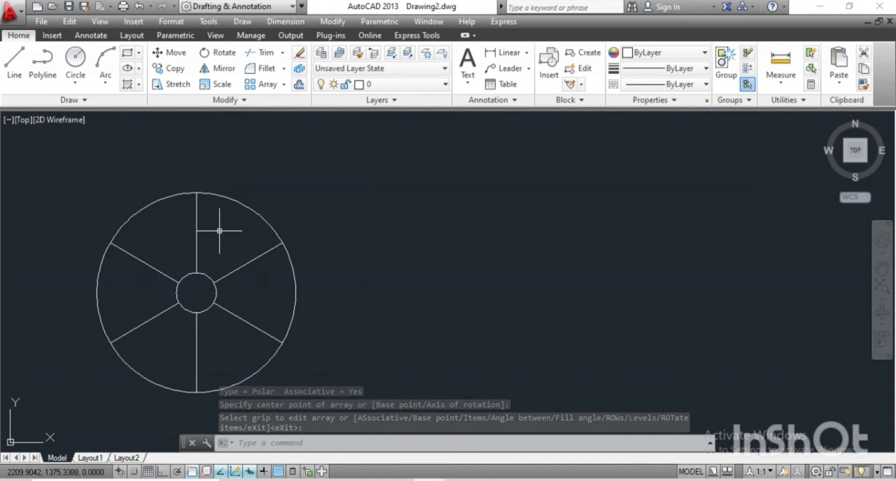
Create a closed boundary polyline inside the upper-right ring sector
{"action": "type", "text": "bo"}
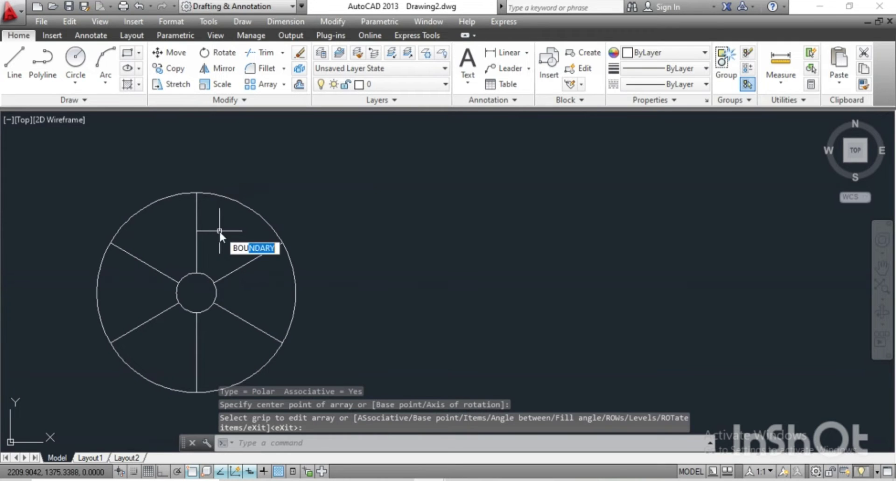
{"action": "key", "text": "Return"}
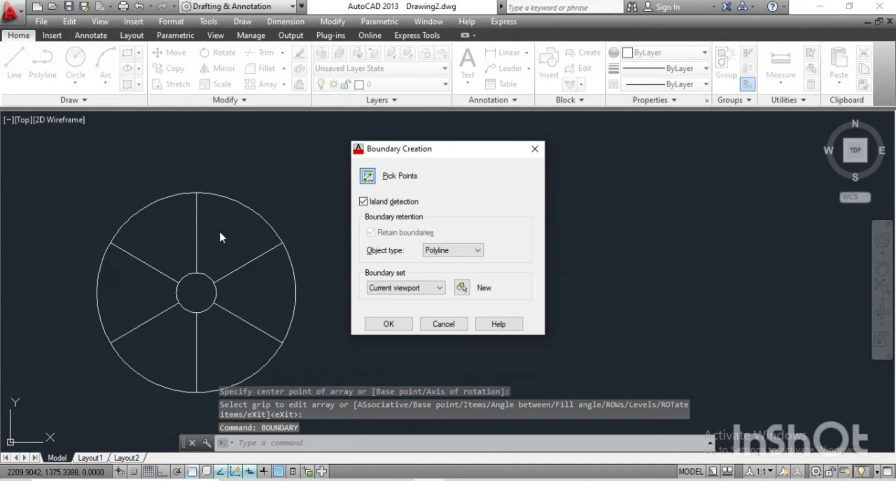
{"action": "left_click", "coordinate": [367, 175]}
{"action": "left_click", "coordinate": [233, 231]}
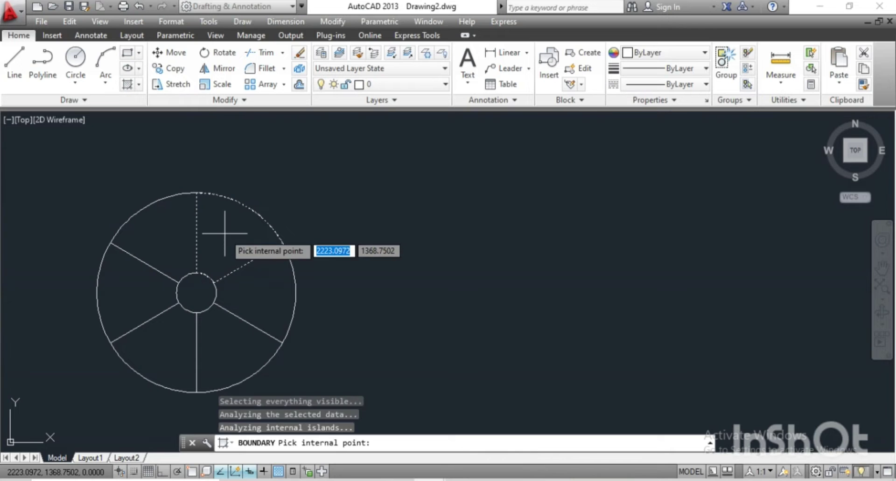
{"action": "key", "text": "Return"}
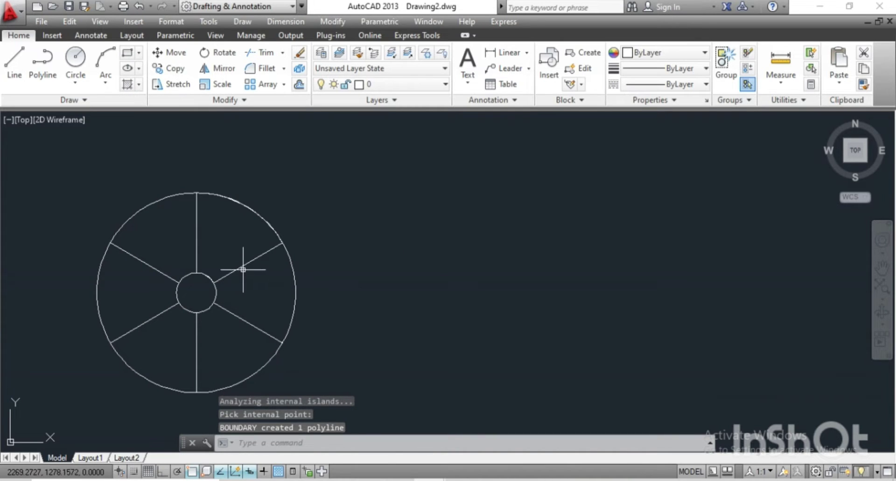
Move the sector outline to the right, clear of the wheel, and zoom in on it
{"action": "left_click", "coordinate": [242, 270]}
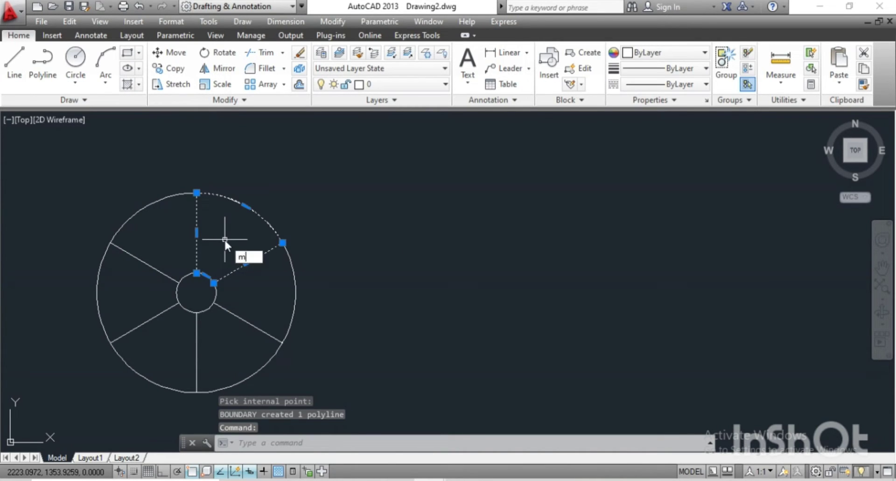
{"action": "key", "text": "Return"}
{"action": "left_click", "coordinate": [218, 239]}
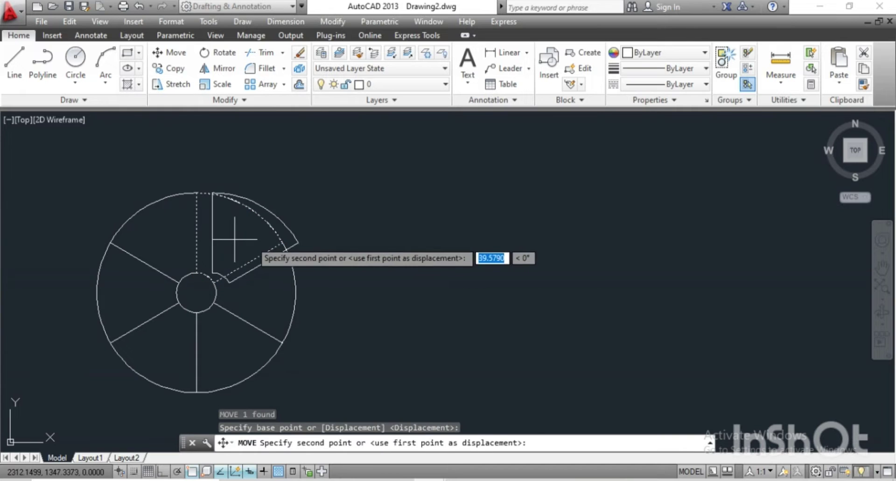
{"action": "left_click", "coordinate": [513, 240]}
{"action": "mouse_move", "coordinate": [521, 251]}
{"action": "middle_mouse_down"}
{"action": "mouse_move", "coordinate": [340, 254]}
{"action": "mouse_move", "coordinate": [326, 242]}
{"action": "middle_mouse_up"}
{"action": "scroll", "coordinate": [325, 242], "scroll_direction": "up", "scroll_amount": 1}
{"action": "scroll", "coordinate": [372, 266], "scroll_direction": "up", "scroll_amount": 1}
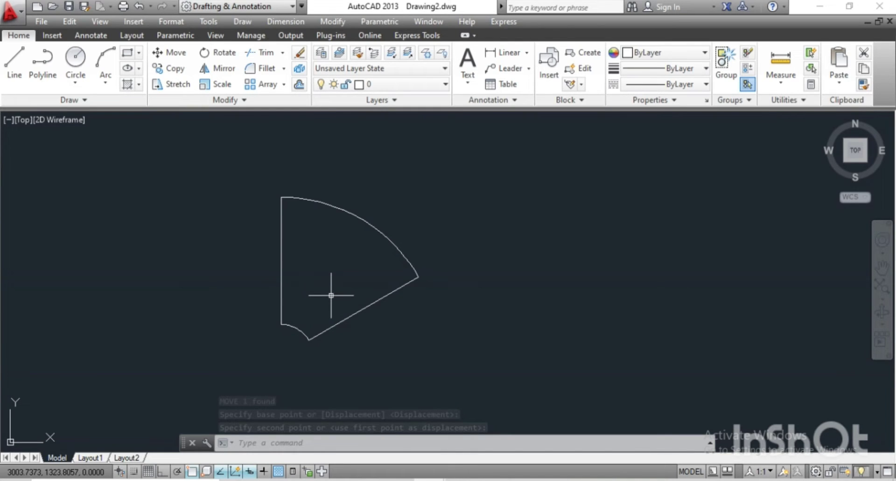
Explode the sector outline into separate curves
{"action": "left_click", "coordinate": [299, 249]}
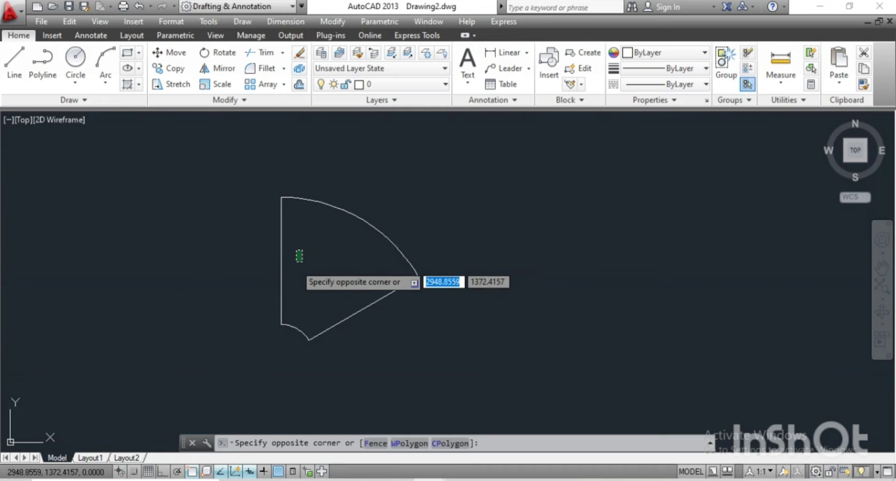
{"action": "left_click", "coordinate": [305, 295]}
{"action": "left_click", "coordinate": [384, 354]}
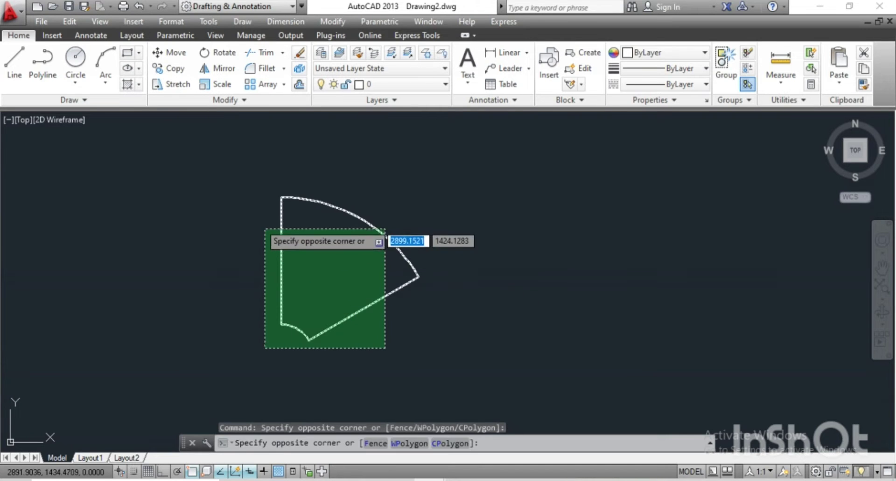
{"action": "left_click", "coordinate": [253, 211]}
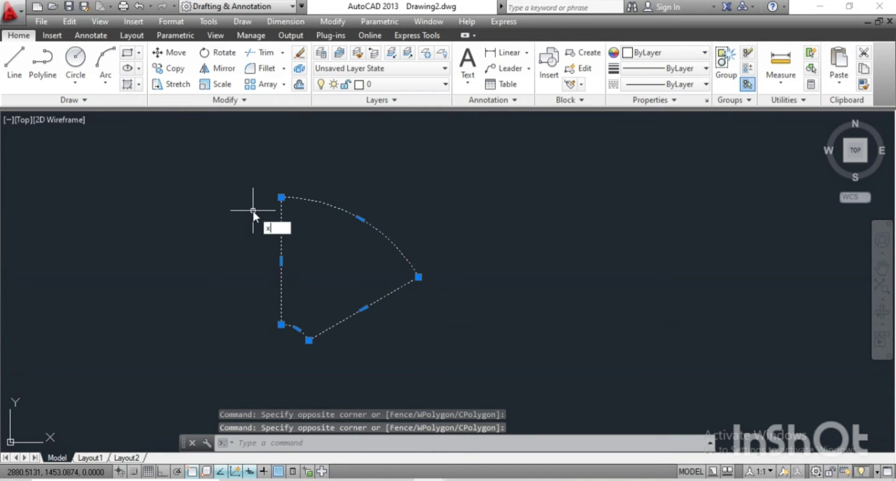
{"action": "key", "text": "Return"}
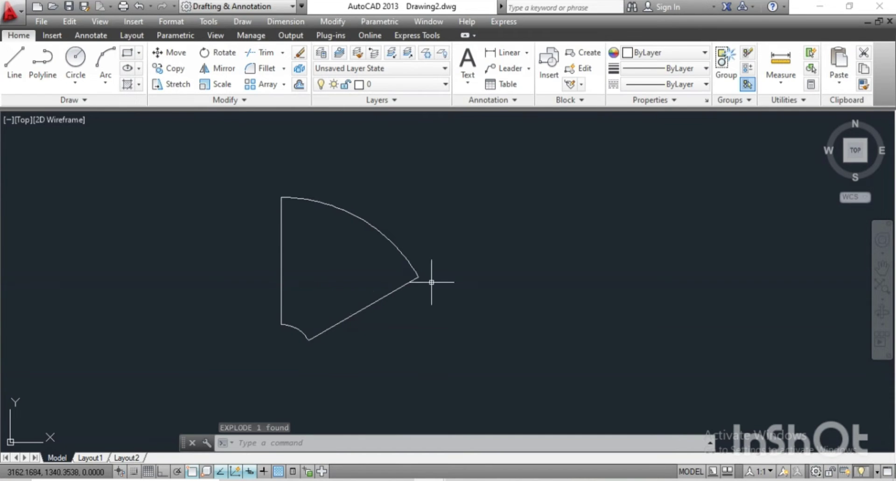
Draw a three-point spline from the sector's lower corner to the outer arc's endpoint
{"action": "left_click", "coordinate": [89, 101]}
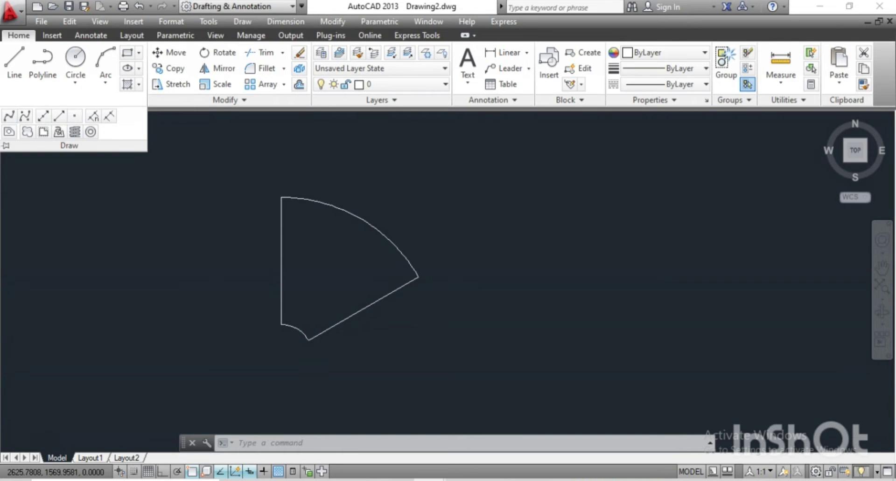
{"action": "left_click", "coordinate": [9, 116]}
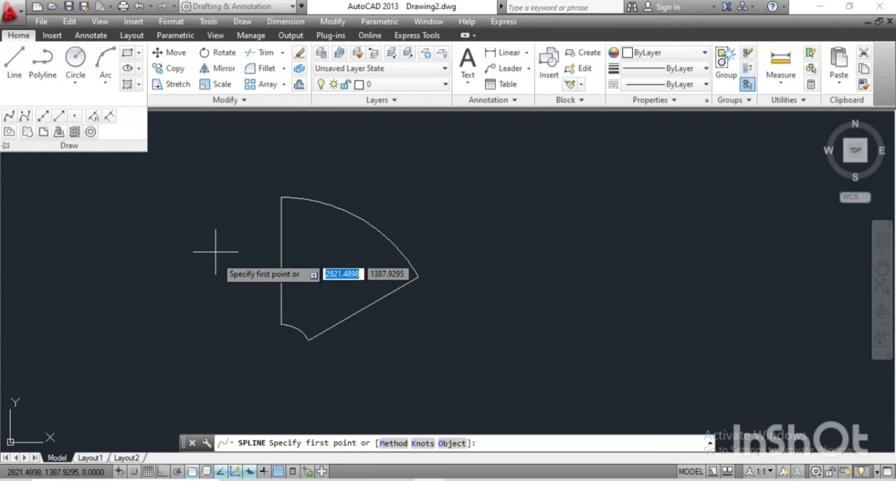
{"action": "left_click", "coordinate": [308, 340]}
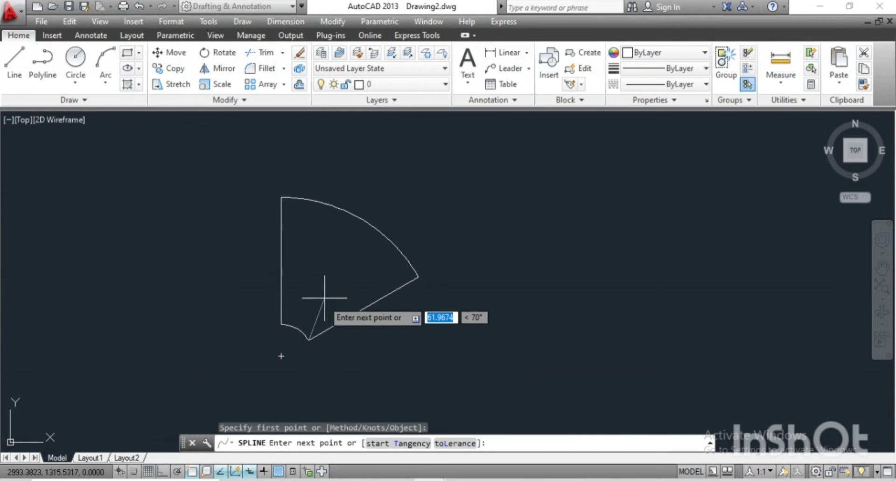
{"action": "left_click", "coordinate": [352, 295]}
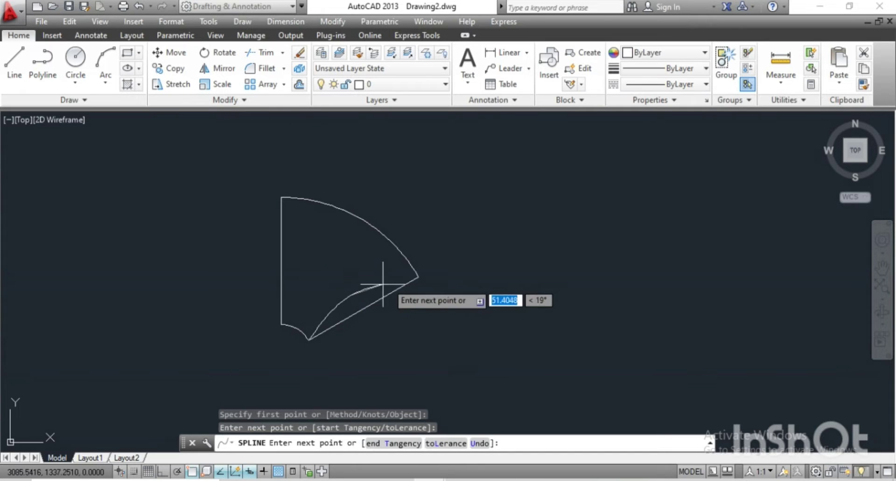
{"action": "left_click", "coordinate": [418, 277]}
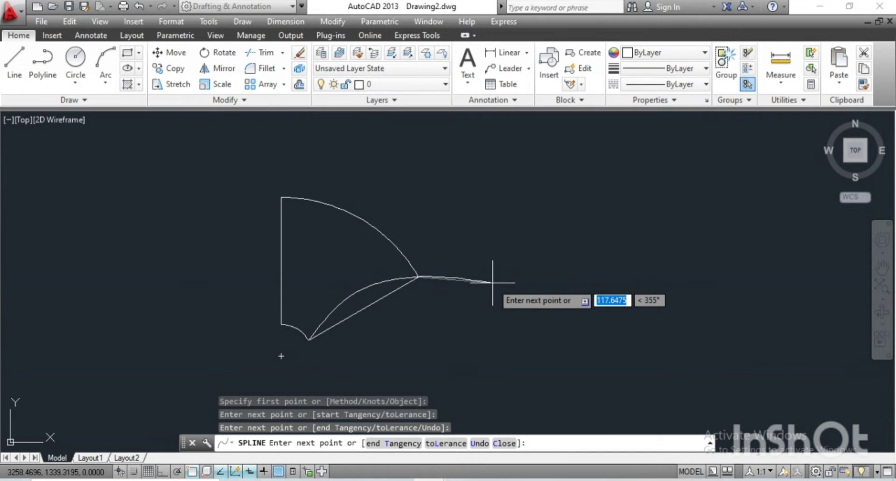
{"action": "key", "text": "Return"}
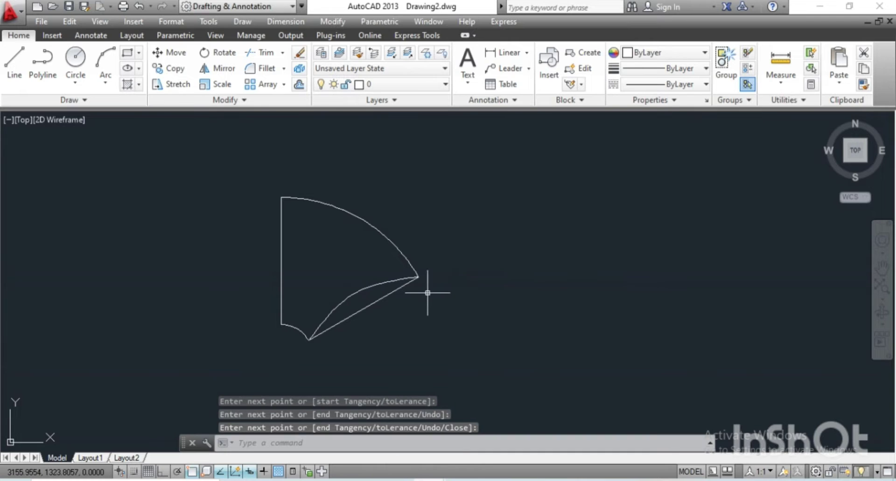
Fillet the inner curve and outer arc at the blade tip with radius 20
{"action": "type", "text": "f"}
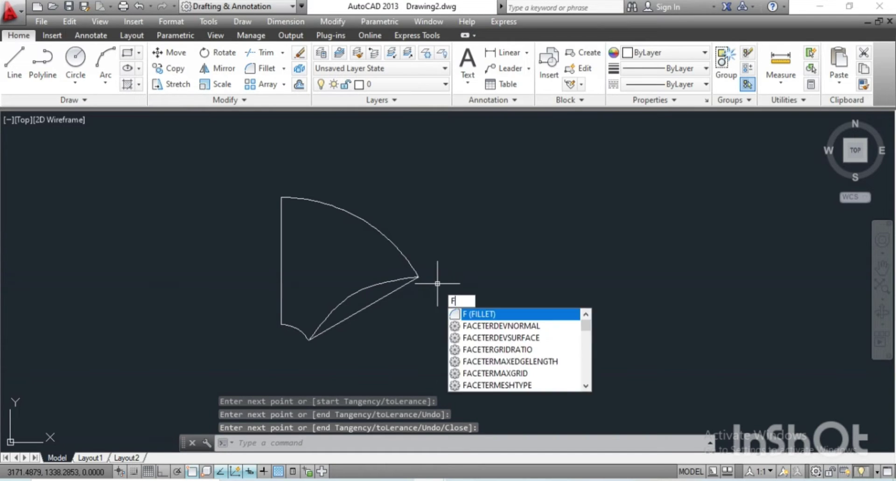
{"action": "key", "text": "Return"}
{"action": "type", "text": "r"}
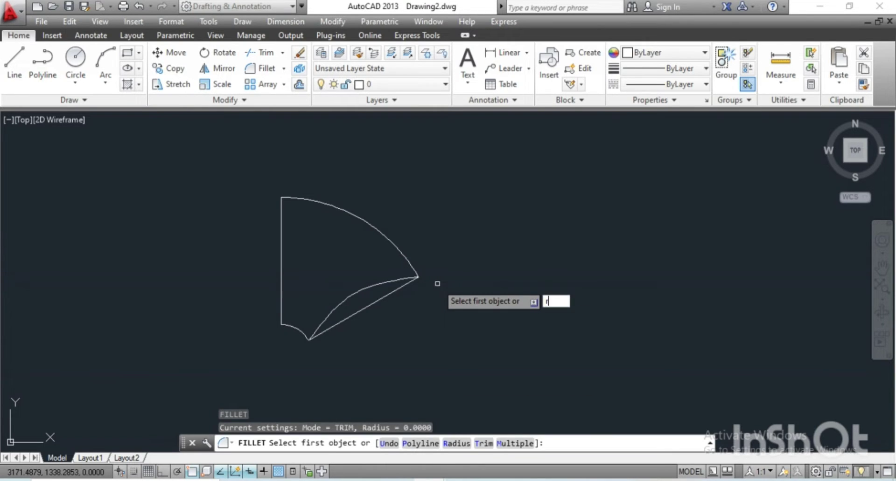
{"action": "key", "text": "Return"}
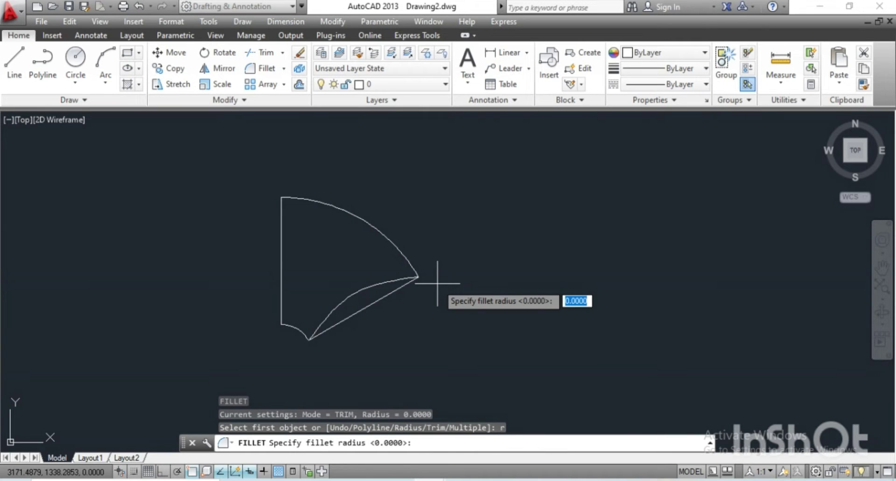
{"action": "type", "text": "0"}
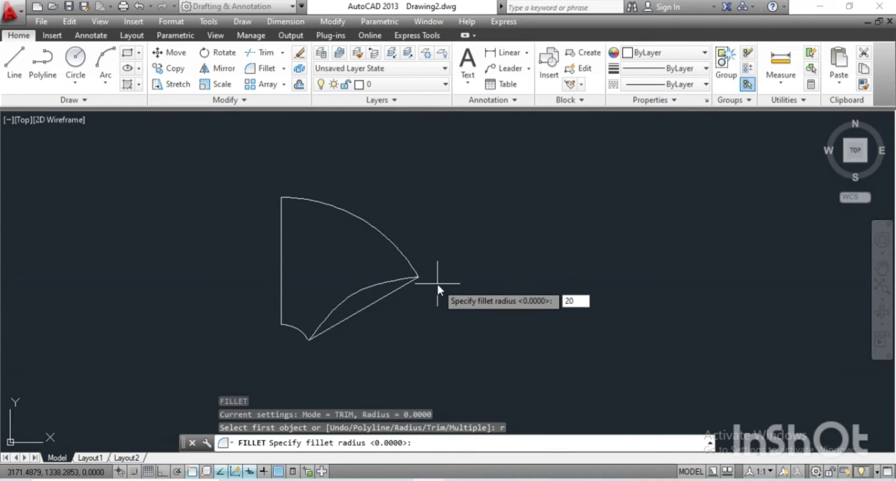
{"action": "key", "text": "Return"}
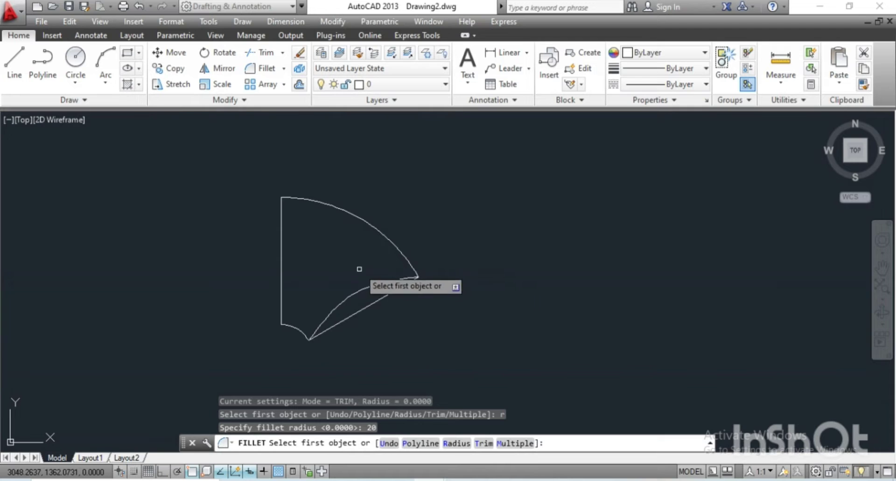
{"action": "left_click", "coordinate": [375, 285]}
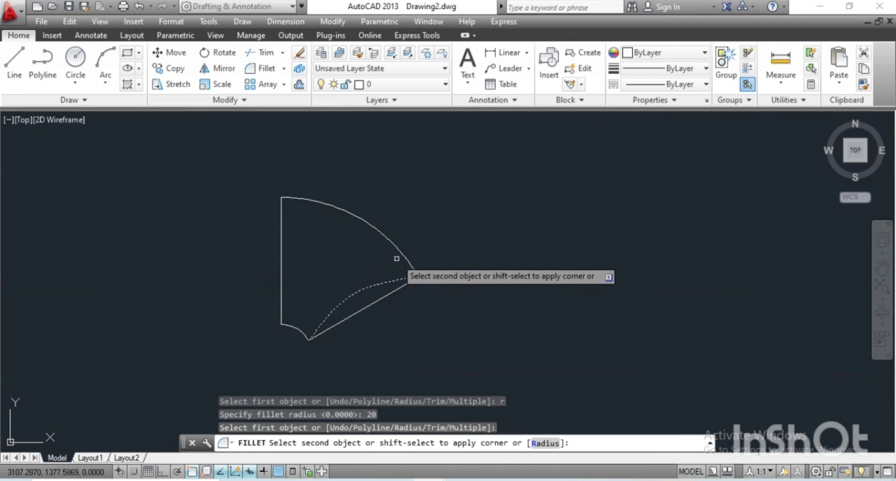
{"action": "left_click", "coordinate": [399, 252]}
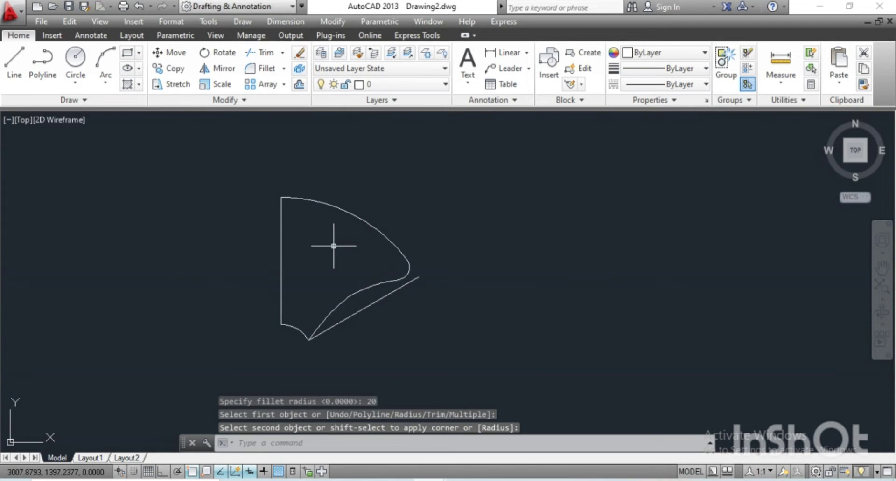
Fillet the top arc and left edge at the top-left corner with radius 50
{"action": "key", "text": "Return"}
{"action": "key", "text": "Return"}
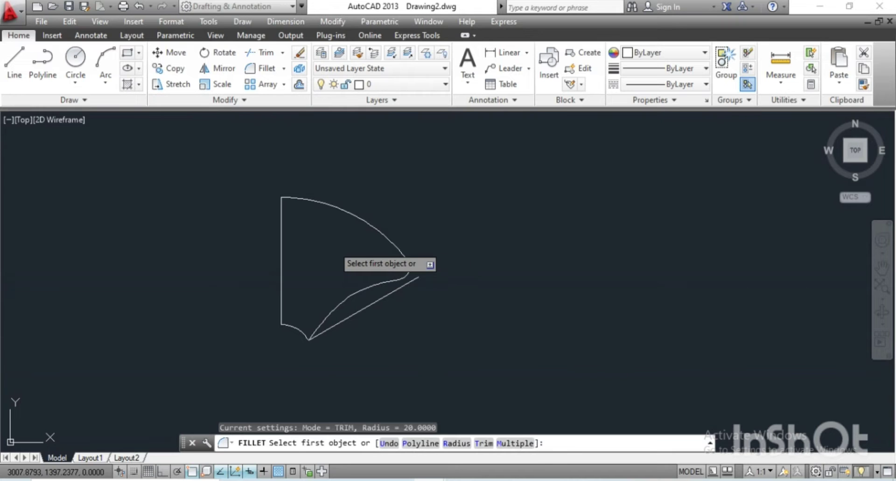
{"action": "type", "text": "50"}
{"action": "key", "text": "Return"}
{"action": "type", "text": "50"}
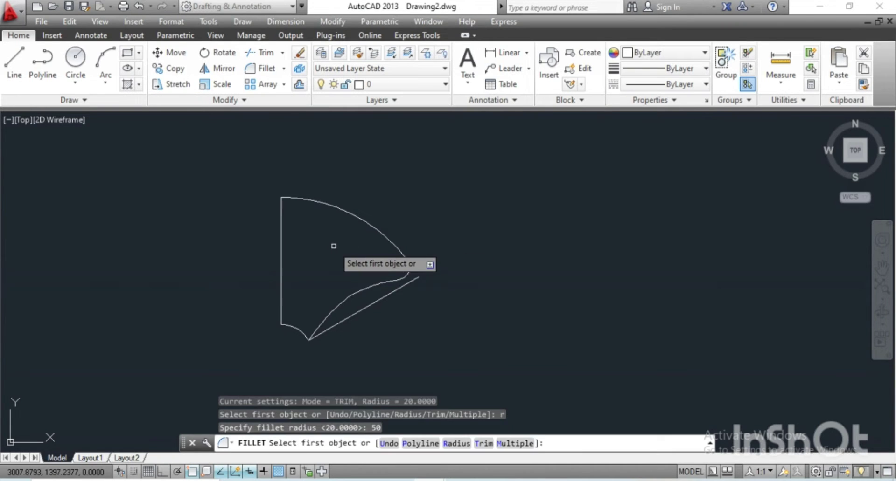
{"action": "left_click", "coordinate": [302, 199]}
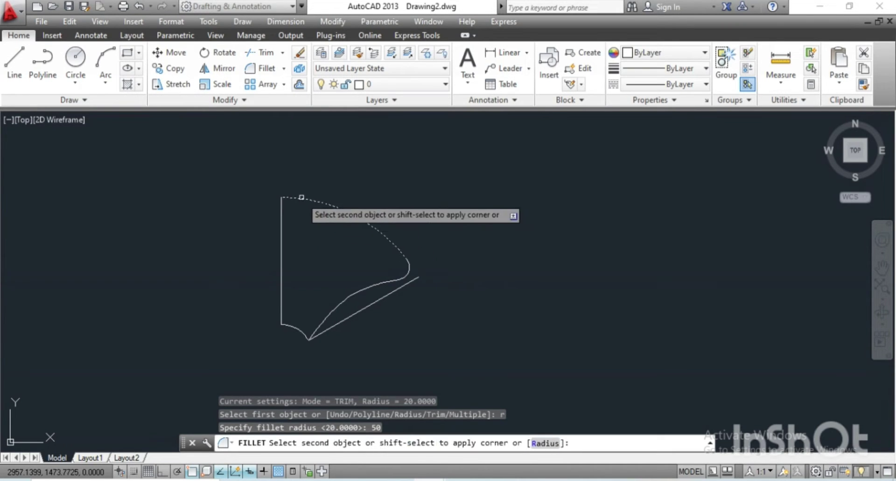
{"action": "left_click", "coordinate": [281, 233]}
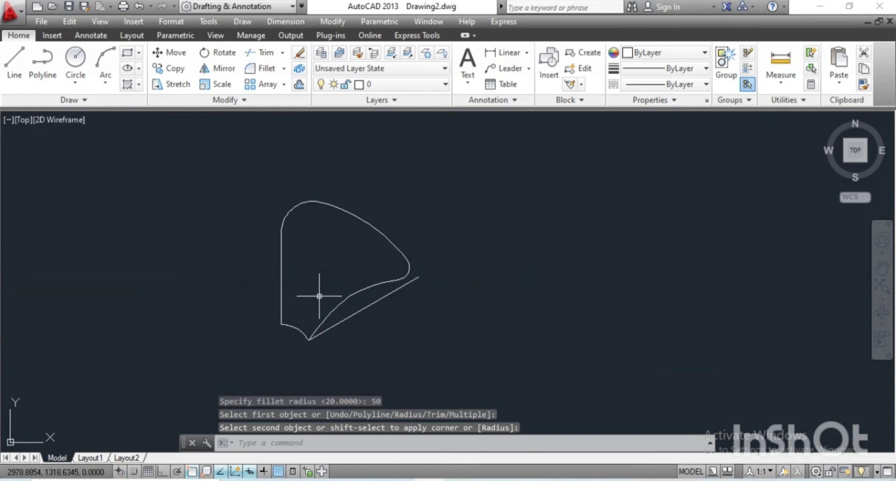
{"action": "middle_click_drag", "start_coordinate": [438, 356], "coordinate": [425, 320], "text": "shift"}
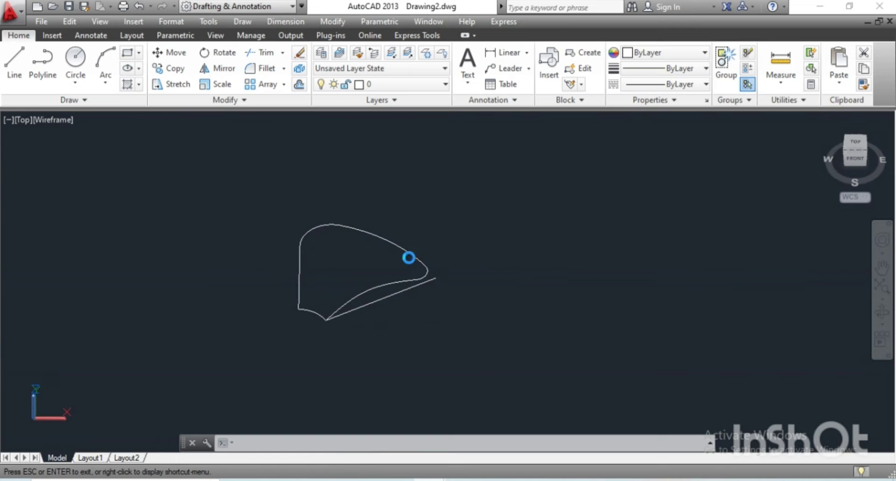
Create a helix at the blade's lower corner: radius 50, 0.25 turns, height 50
{"action": "middle_click_drag", "start_coordinate": [425, 320], "coordinate": [408, 256], "text": "shift"}
{"action": "type", "text": "HE"}
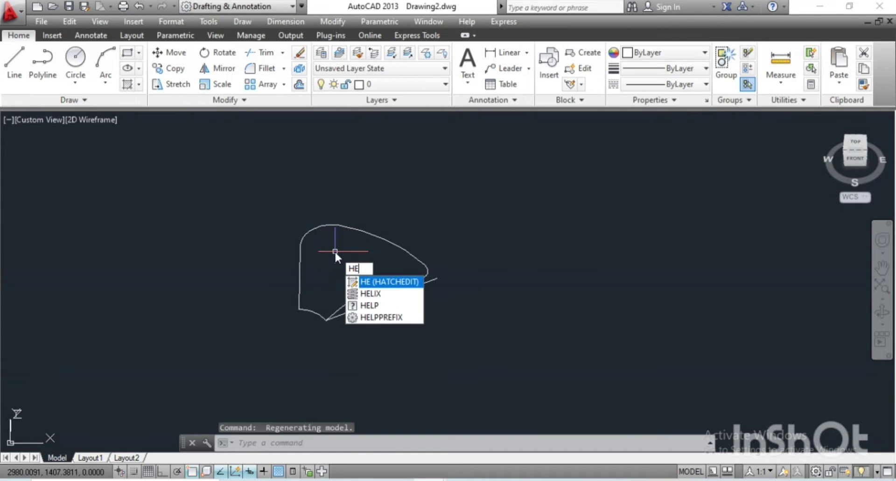
{"action": "type", "text": "L"}
{"action": "key", "text": "Return"}
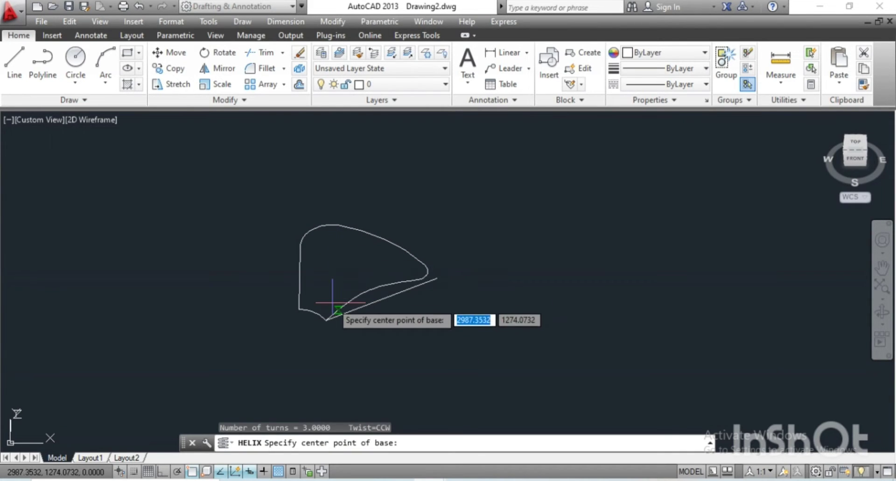
{"action": "left_click", "coordinate": [297, 331]}
{"action": "type", "text": "50"}
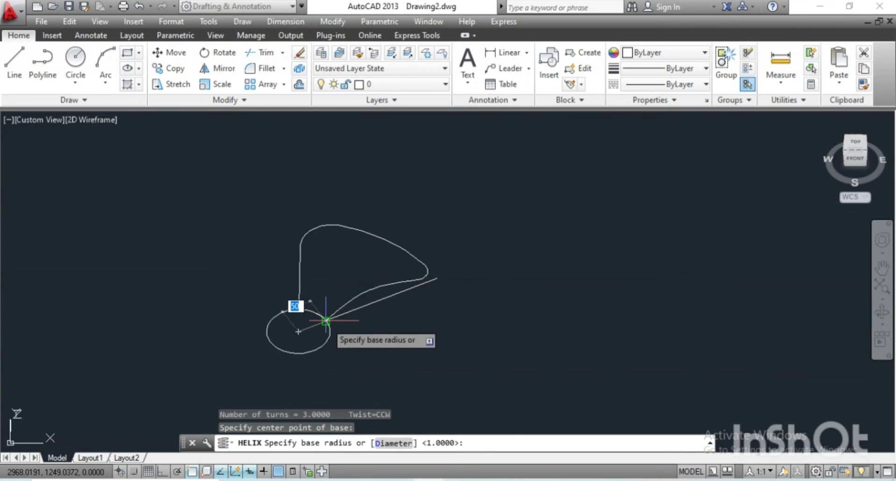
{"action": "key", "text": "Return"}
{"action": "key", "text": "Return"}
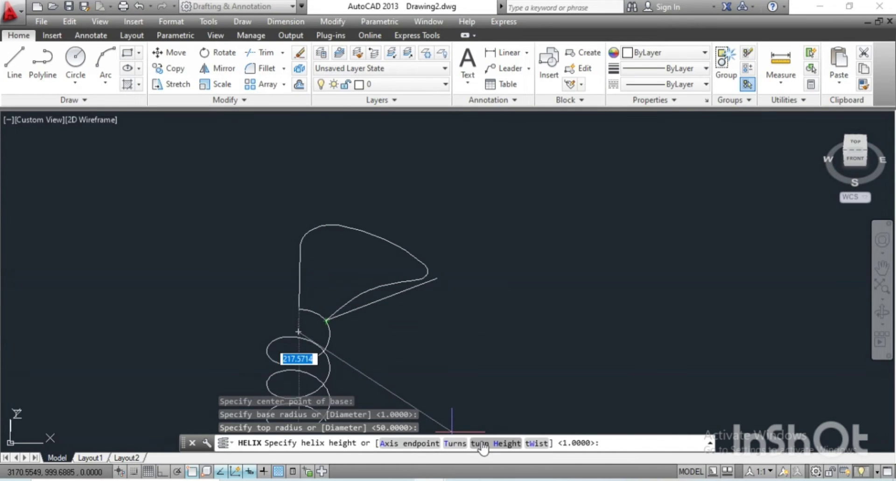
{"action": "left_click", "coordinate": [456, 444]}
{"action": "type", "text": "0.25"}
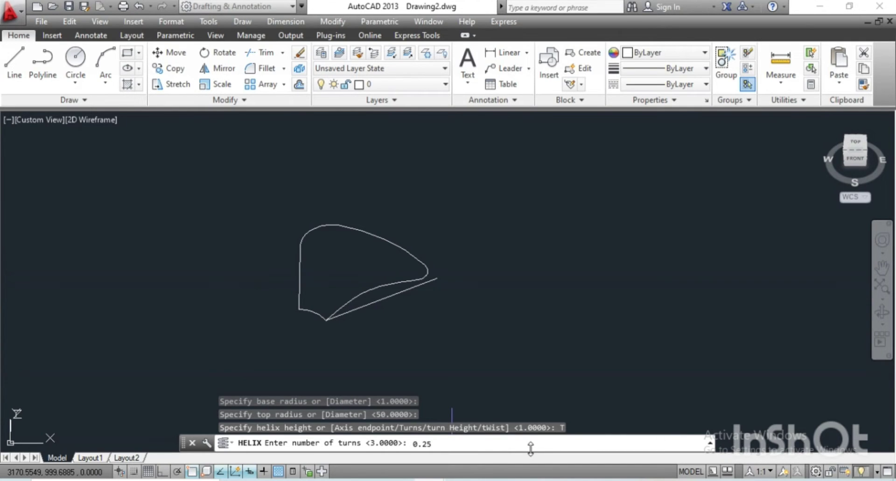
{"action": "key", "text": "Return"}
{"action": "type", "text": "50"}
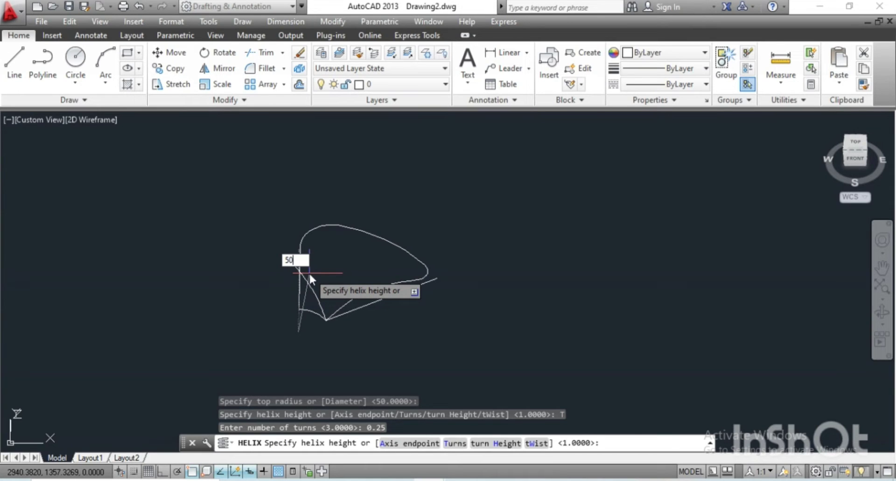
{"action": "key", "text": "Return"}
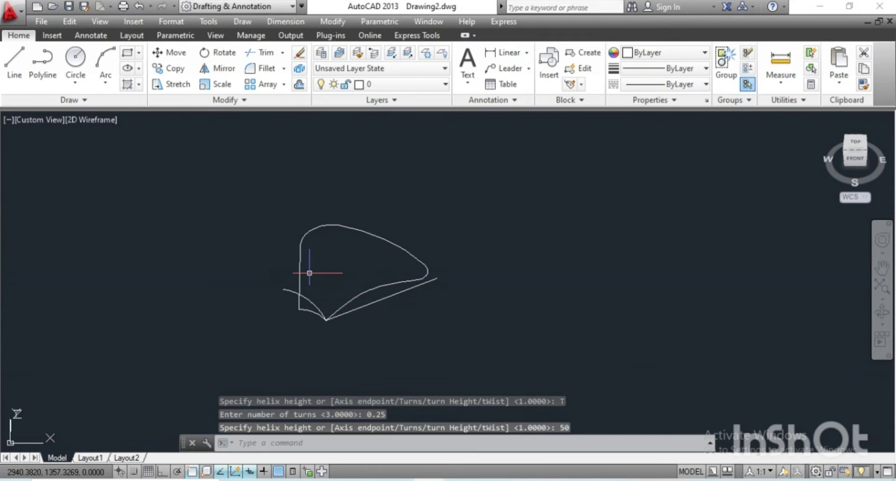
{"action": "mouse_move", "coordinate": [329, 268]}
{"action": "middle_mouse_down", "text": "shift"}
{"action": "mouse_move", "coordinate": [309, 335]}
{"action": "mouse_move", "coordinate": [344, 186]}
{"action": "mouse_move", "coordinate": [398, 221]}
{"action": "mouse_move", "coordinate": [382, 246]}
{"action": "mouse_move", "coordinate": [348, 261]}
{"action": "mouse_move", "coordinate": [280, 250]}
{"action": "mouse_move", "coordinate": [341, 257]}
{"action": "middle_mouse_up", "text": "shift"}
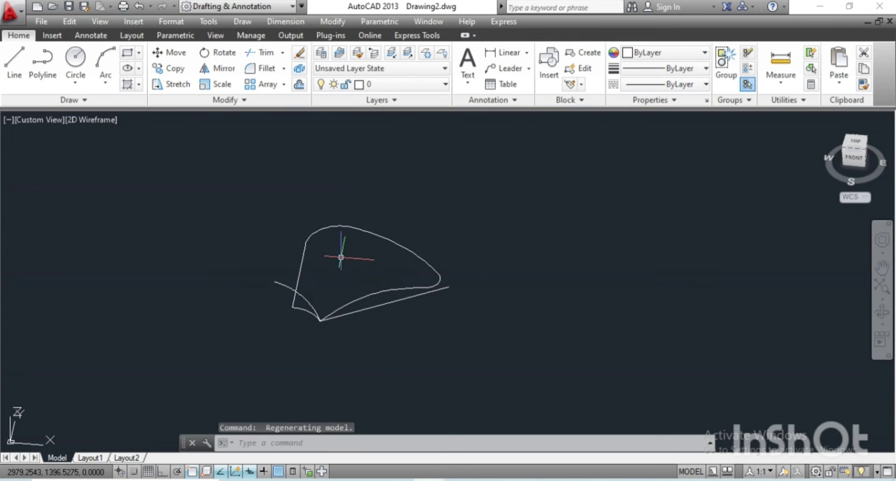
Sweep the blade's lower edge curve along the helix path with SWEEP
{"action": "type", "text": "S"}
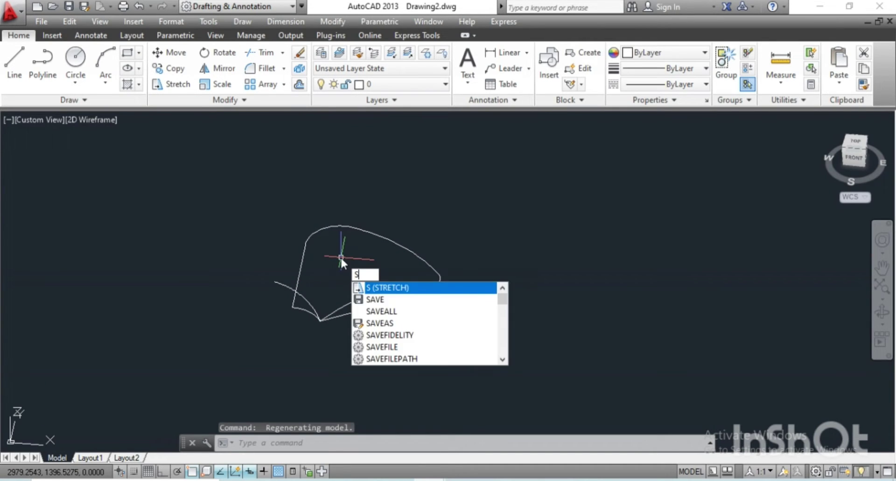
{"action": "type", "text": "W"}
{"action": "key", "text": "Return"}
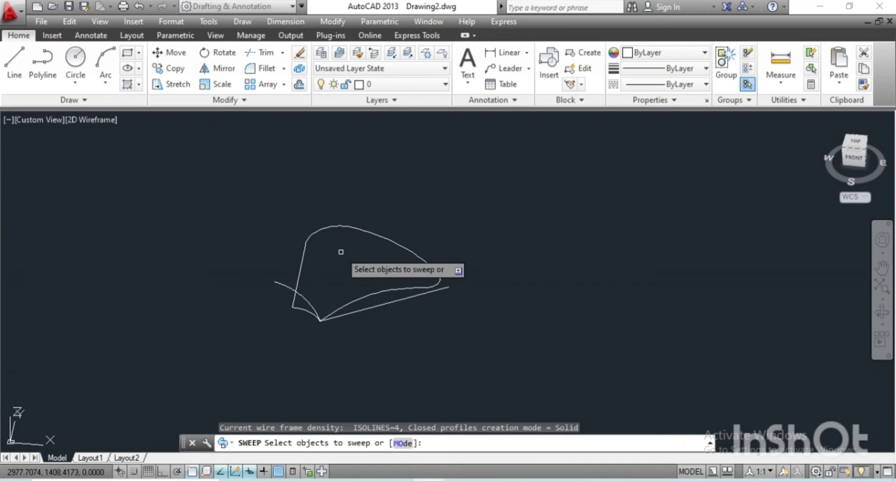
{"action": "left_click", "coordinate": [362, 310]}
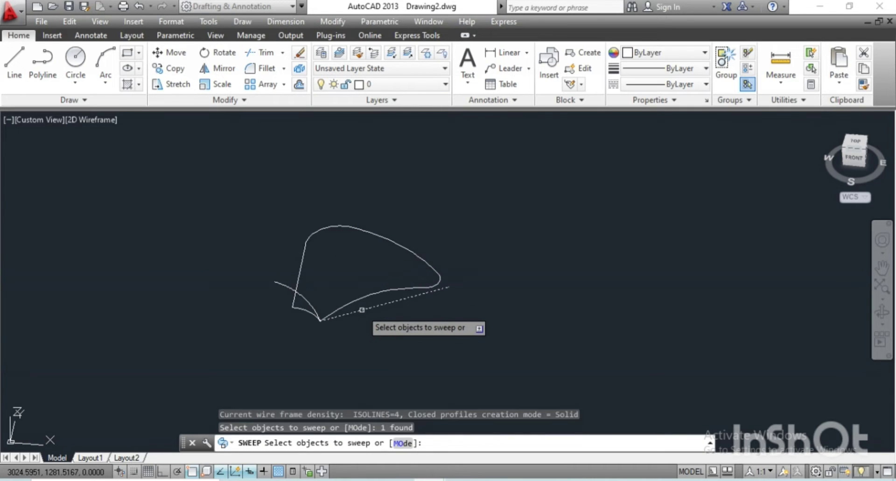
{"action": "key", "text": "Return"}
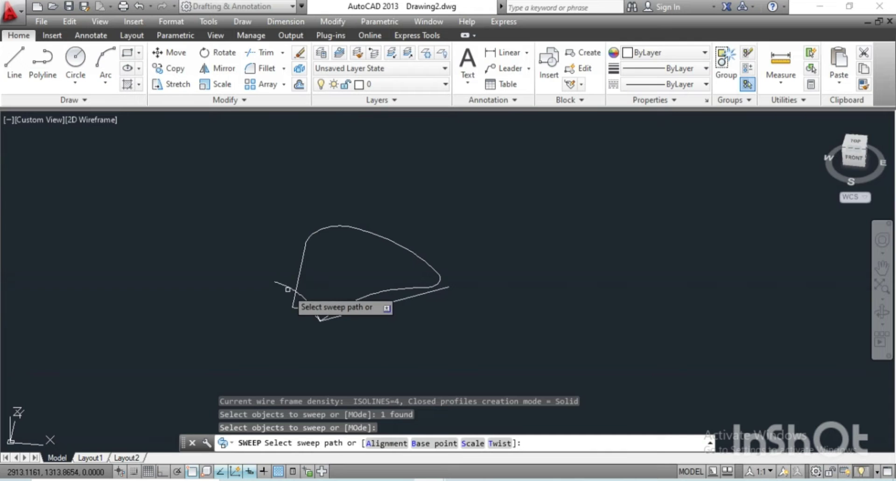
{"action": "left_click", "coordinate": [282, 283]}
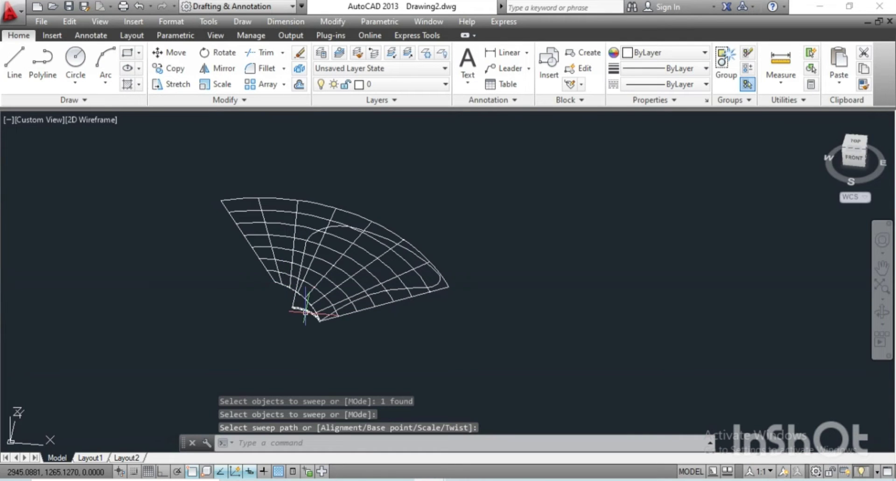
{"action": "mouse_move", "coordinate": [411, 325]}
{"action": "middle_mouse_down"}
{"action": "mouse_move", "coordinate": [435, 329]}
{"action": "mouse_move", "coordinate": [312, 311]}
{"action": "mouse_move", "coordinate": [280, 270]}
{"action": "middle_mouse_up"}
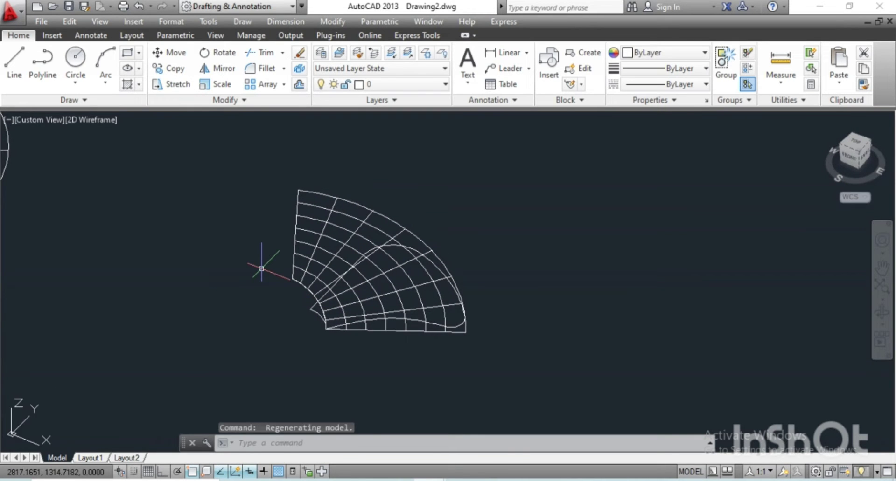
Thicken the swept blade surface by 5 and orbit to inspect the solid
{"action": "type", "text": "thick"}
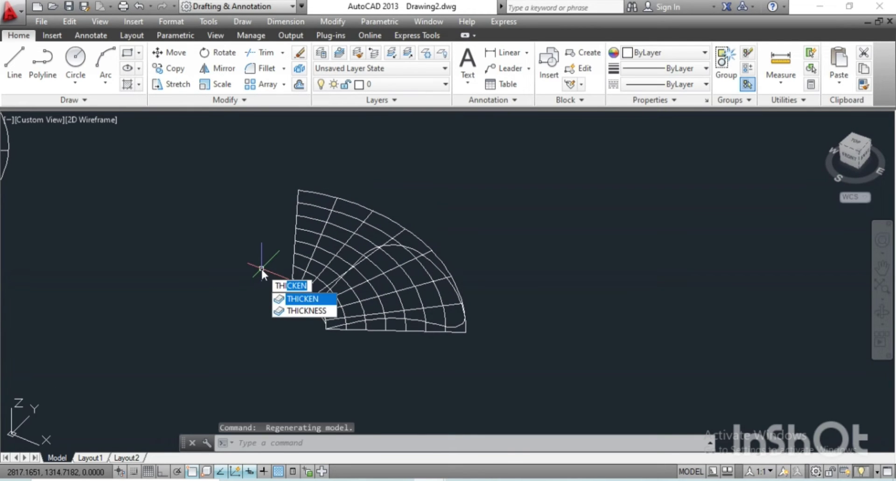
{"action": "key", "text": "Return"}
{"action": "left_click", "coordinate": [297, 239]}
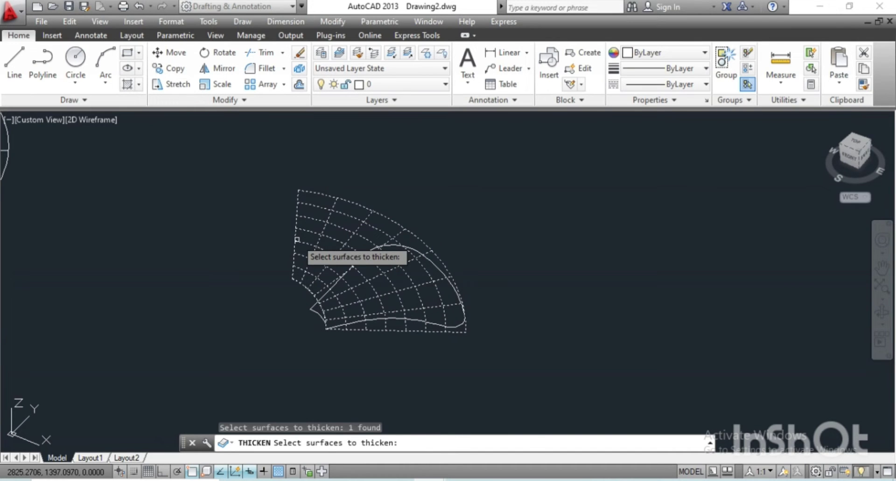
{"action": "key", "text": "Return"}
{"action": "type", "text": "5"}
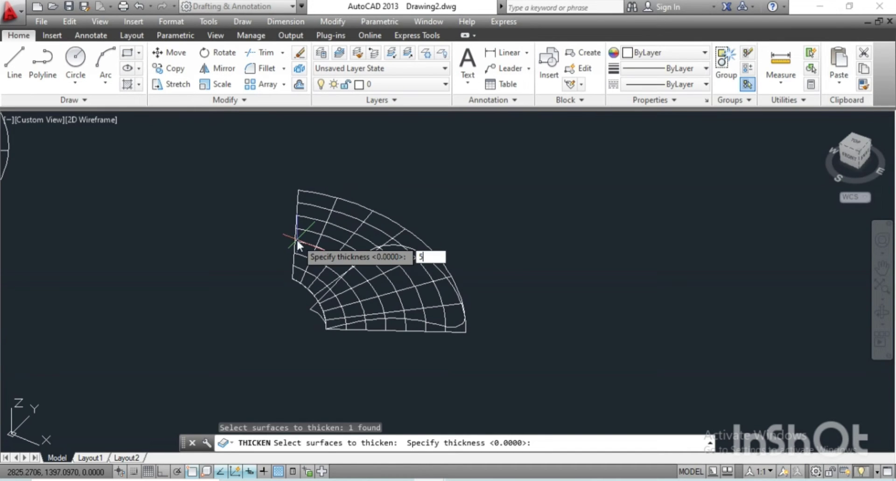
{"action": "key", "text": "Return"}
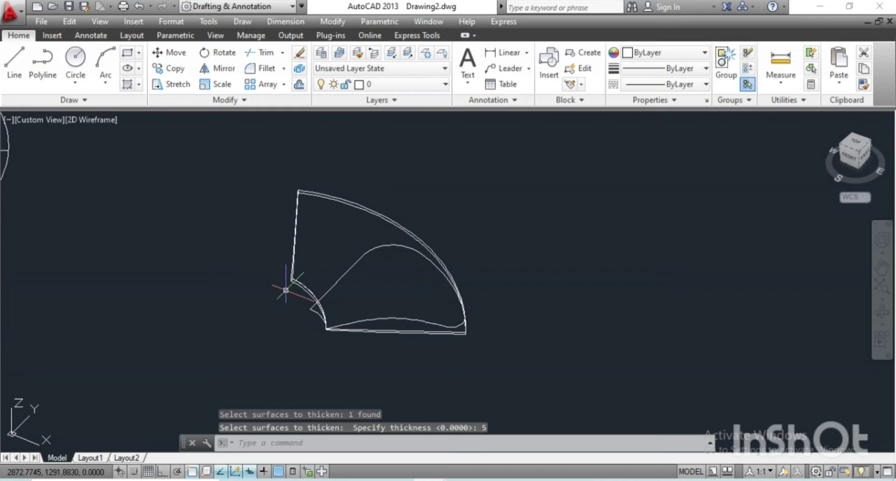
{"action": "mouse_move", "coordinate": [282, 292]}
{"action": "middle_mouse_down", "text": "shift"}
{"action": "mouse_move", "coordinate": [324, 266]}
{"action": "mouse_move", "coordinate": [353, 210]}
{"action": "mouse_move", "coordinate": [376, 216]}
{"action": "mouse_move", "coordinate": [316, 279]}
{"action": "mouse_move", "coordinate": [315, 270]}
{"action": "middle_mouse_up", "text": "shift"}
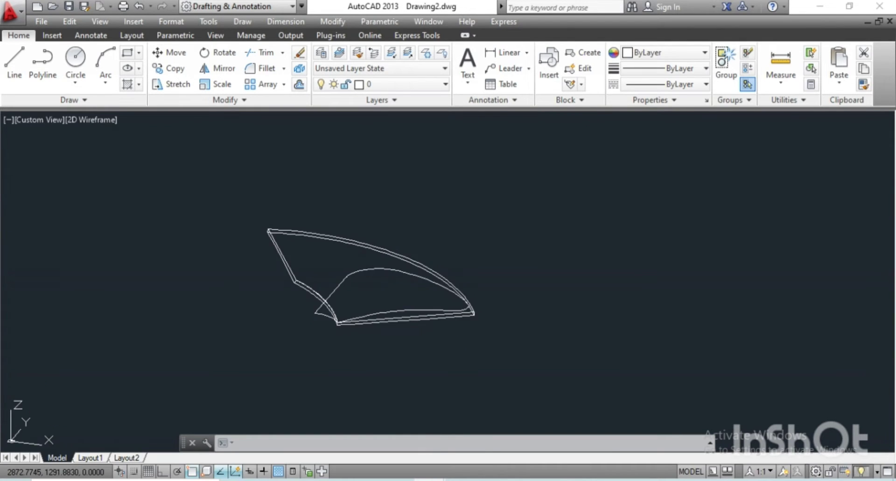
Window-select the blade profile curves and convert them into one closed region
{"action": "scroll", "coordinate": [319, 310], "scroll_direction": "up", "scroll_amount": 1}
{"action": "scroll", "coordinate": [319, 310], "scroll_direction": "up", "scroll_amount": 3}
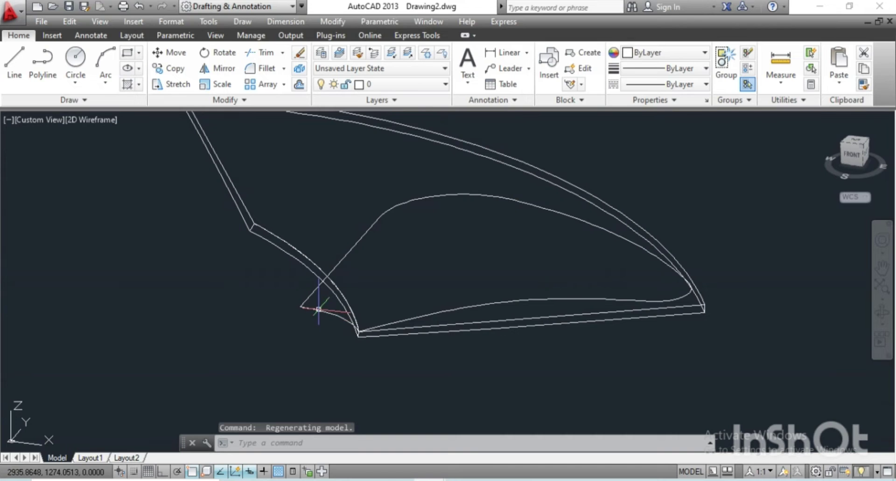
{"action": "left_click", "coordinate": [288, 329]}
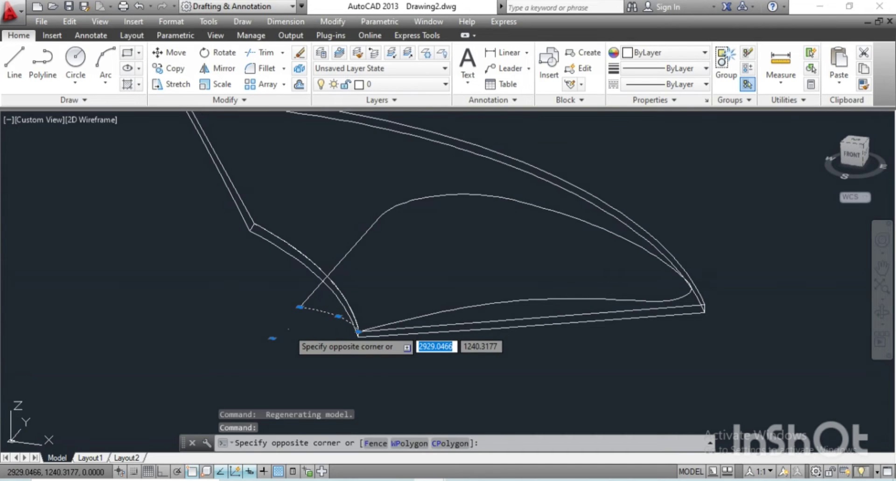
{"action": "key", "text": "Escape"}
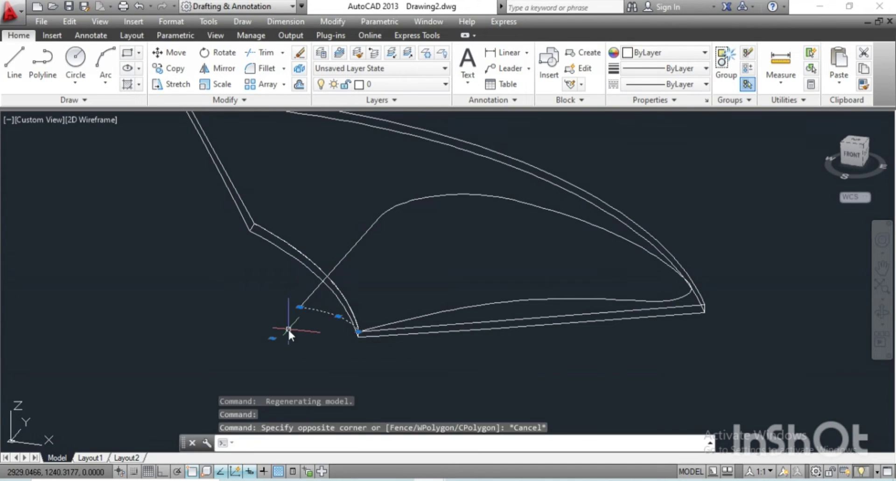
{"action": "type", "text": "RE"}
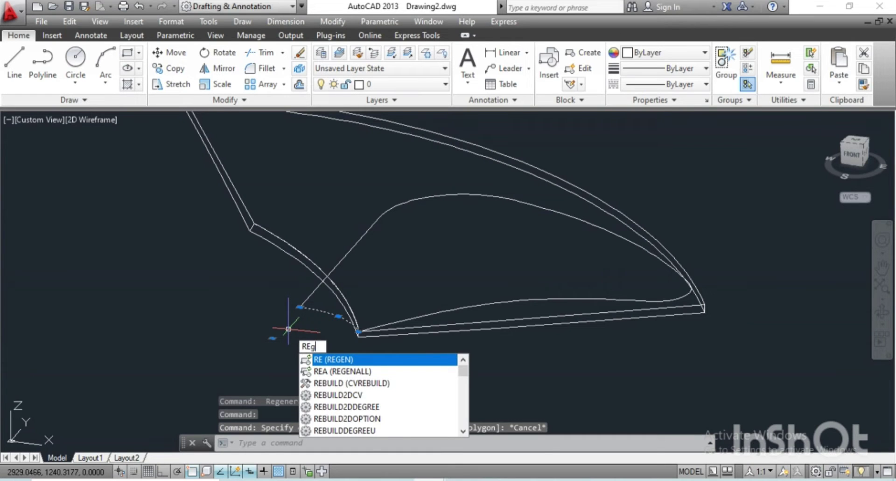
{"action": "type", "text": "G"}
{"action": "key", "text": "Return"}
{"action": "scroll", "coordinate": [288, 316], "scroll_direction": "down", "scroll_amount": 3}
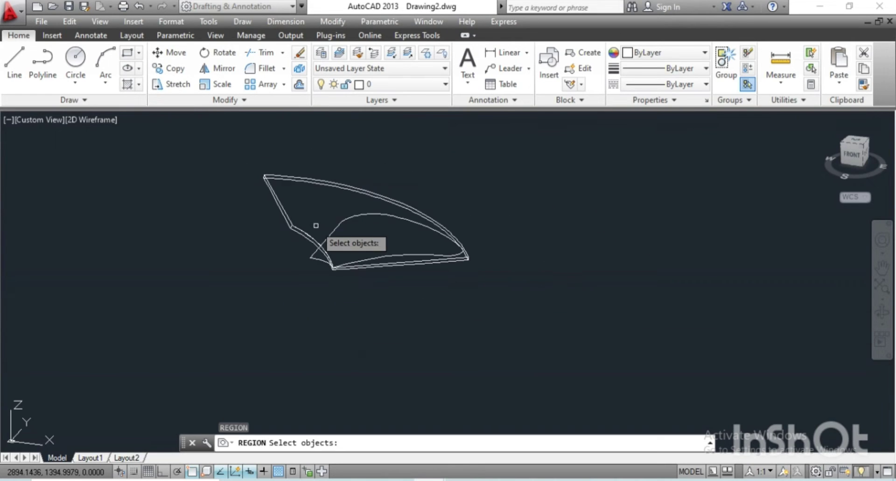
{"action": "left_click", "coordinate": [299, 138]}
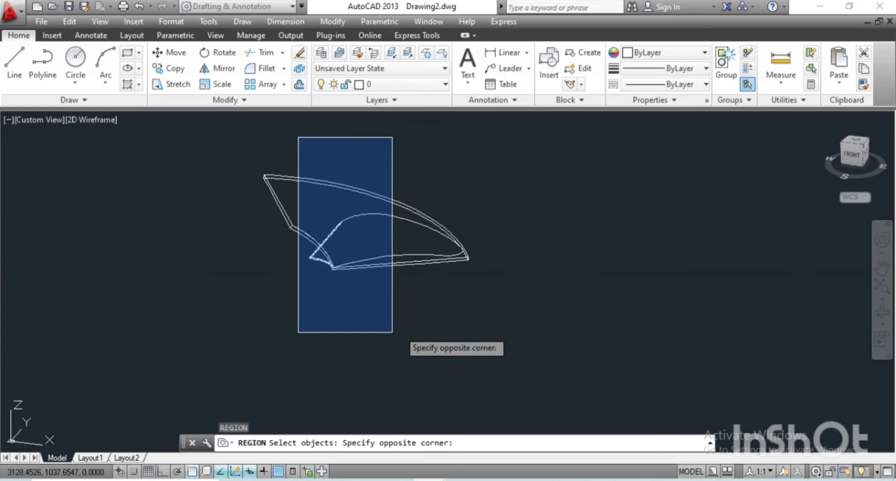
{"action": "left_click", "coordinate": [486, 335]}
{"action": "key", "text": "Return"}
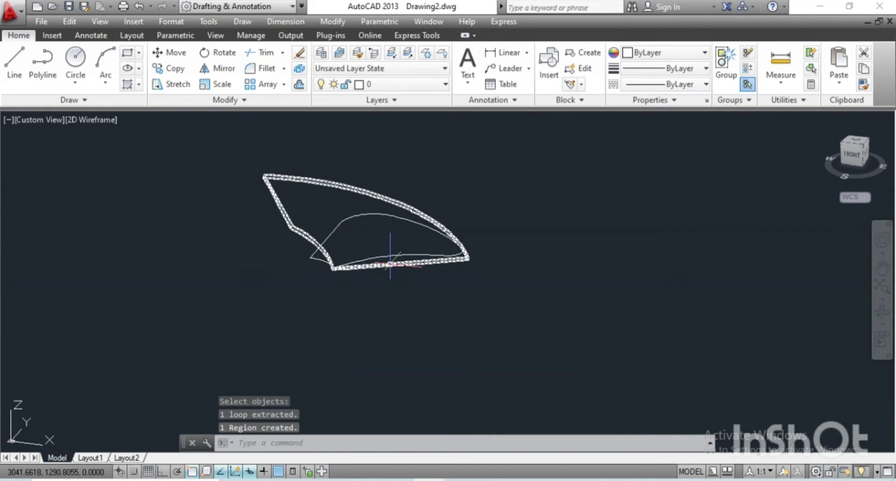
Move the region from its corner base point to the thickened blade's corner
{"action": "scroll", "coordinate": [336, 276], "scroll_direction": "up", "scroll_amount": 5}
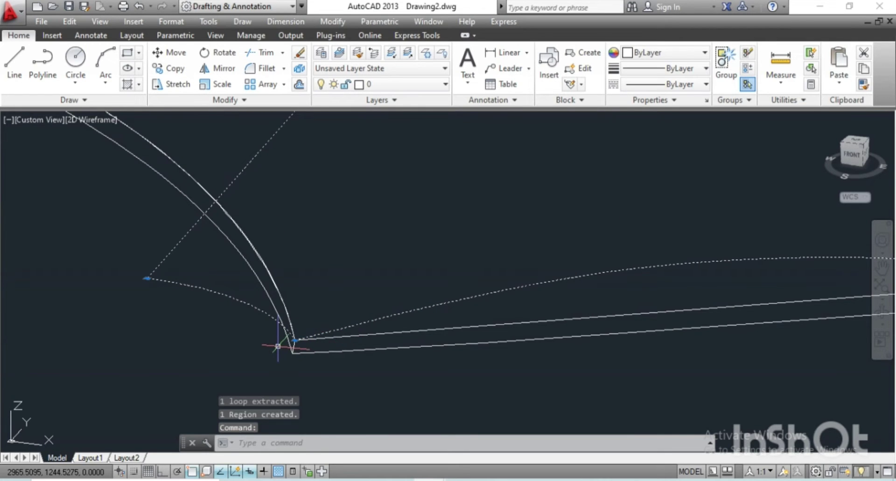
{"action": "type", "text": "m"}
{"action": "key", "text": "Return"}
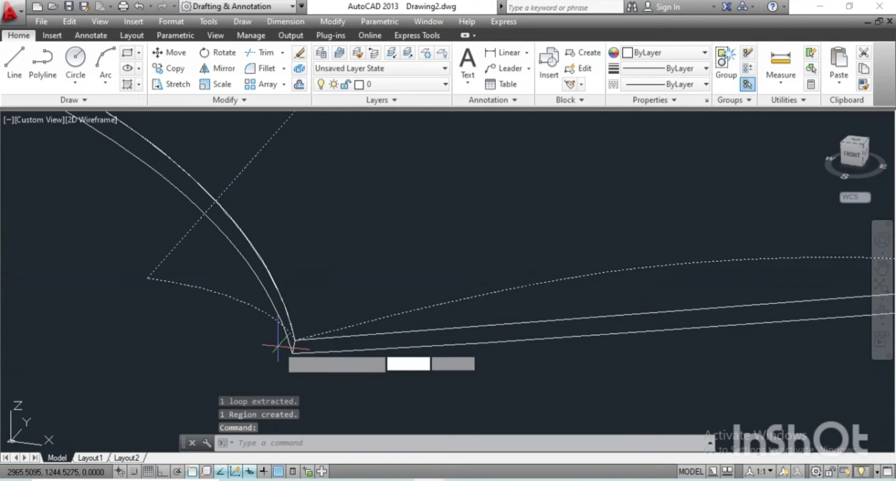
{"action": "left_click", "coordinate": [294, 347]}
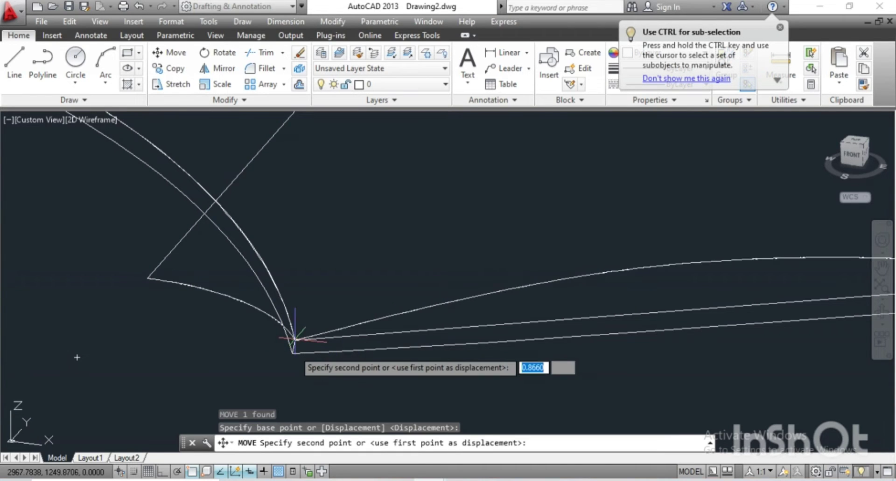
{"action": "left_click", "coordinate": [292, 359]}
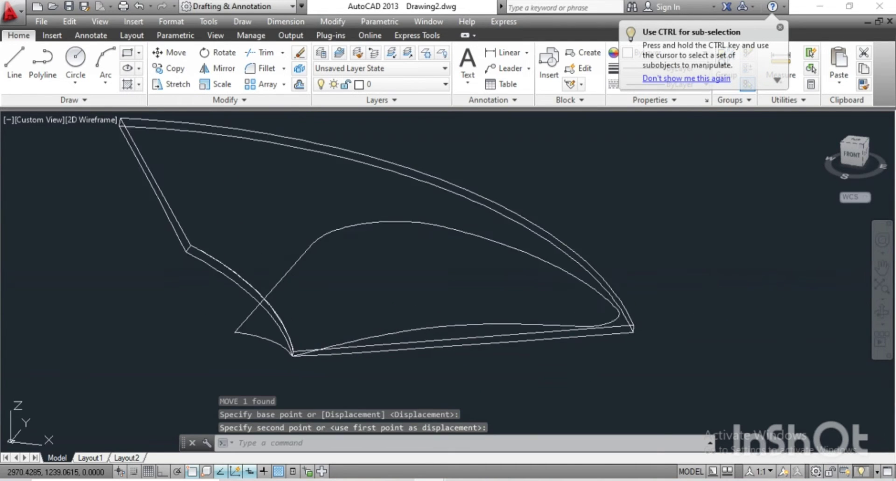
{"action": "scroll", "coordinate": [293, 349], "scroll_direction": "down", "scroll_amount": 3}
{"action": "type", "text": "ex"}
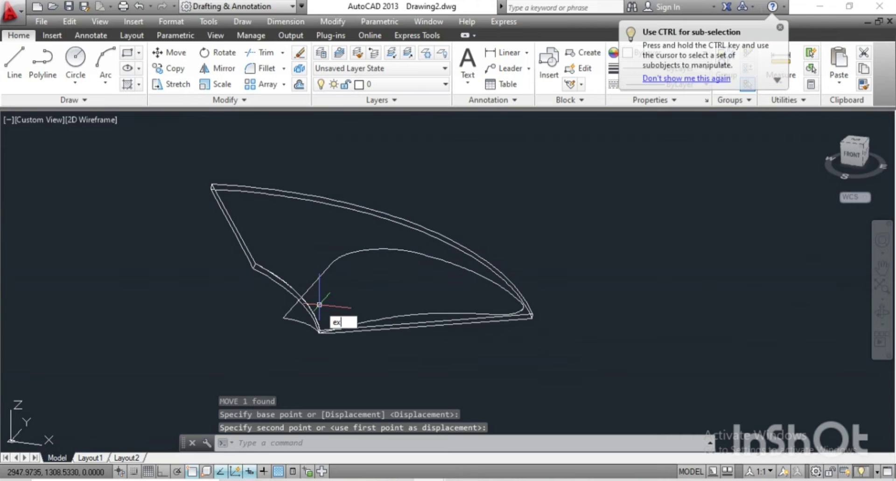
Extrude the curved profile region into a tall solid
{"action": "type", "text": "t"}
{"action": "key", "text": "Return"}
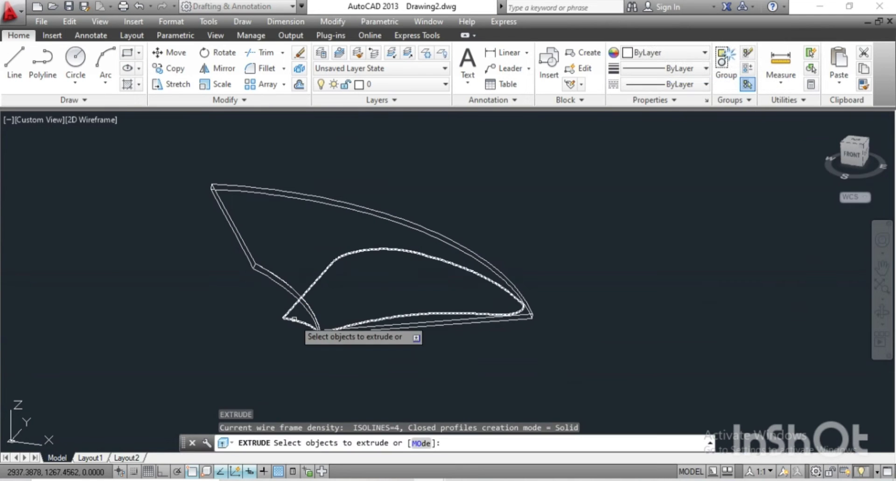
{"action": "left_click", "coordinate": [294, 320]}
{"action": "key", "text": "Return"}
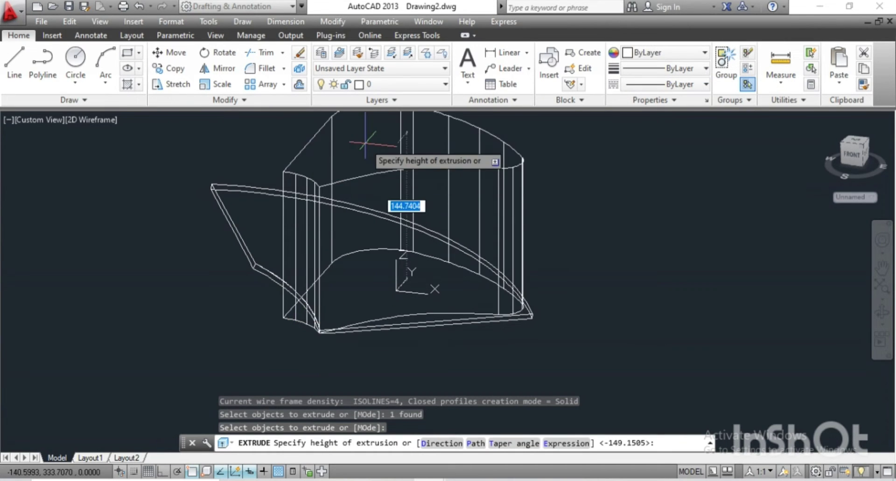
{"action": "left_click", "coordinate": [365, 160]}
{"action": "scroll", "coordinate": [373, 161], "scroll_direction": "down", "scroll_amount": 2}
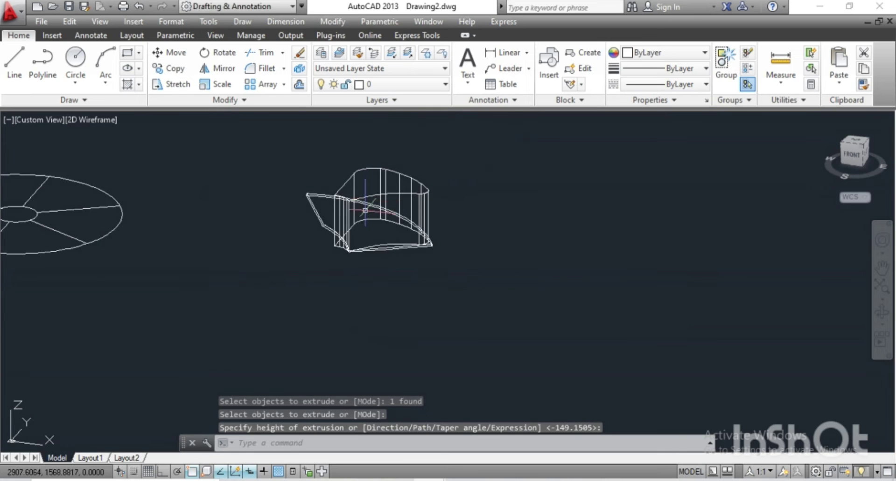
{"action": "scroll", "coordinate": [371, 196], "scroll_direction": "up", "scroll_amount": 1}
{"action": "scroll", "coordinate": [348, 296], "scroll_direction": "up", "scroll_amount": 1}
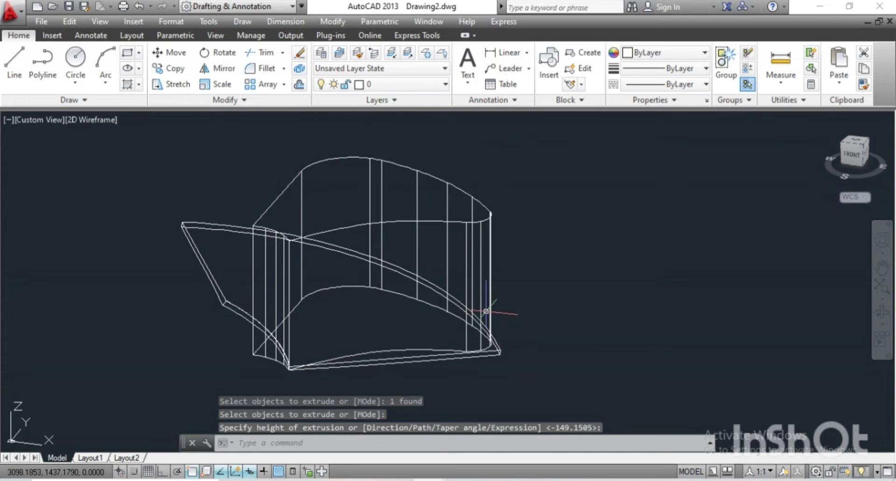
Intersect the tall extrusion with the thickened blade, keeping only their overlap
{"action": "type", "text": "int"}
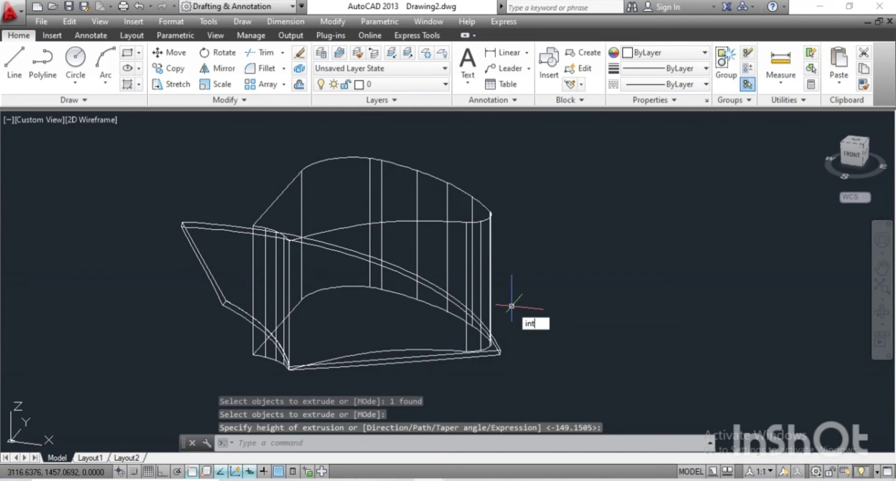
{"action": "type", "text": "s"}
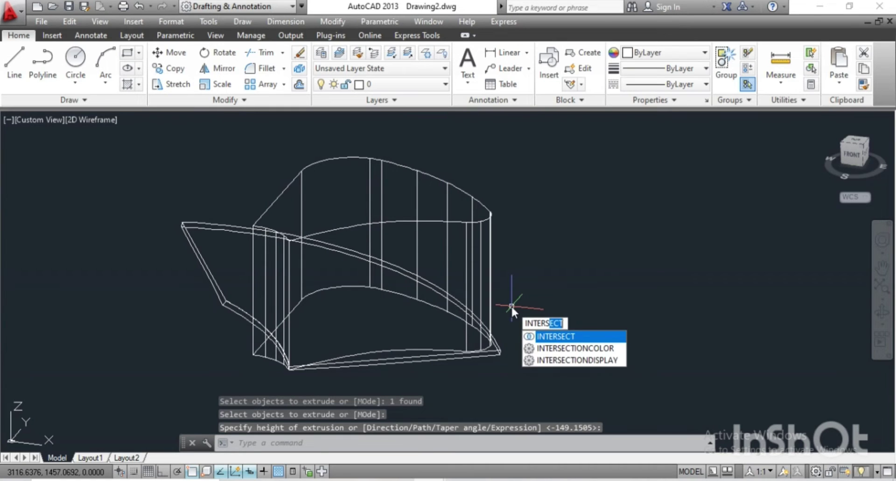
{"action": "key", "text": "Return"}
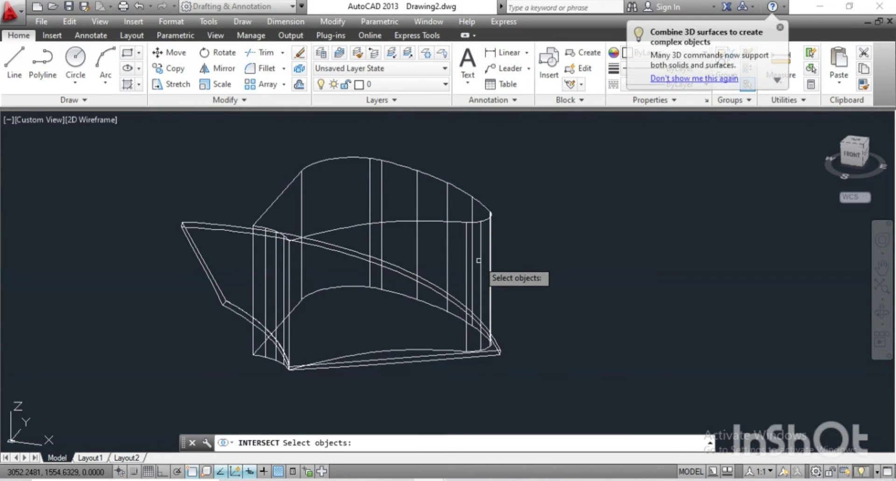
{"action": "left_click", "coordinate": [478, 252]}
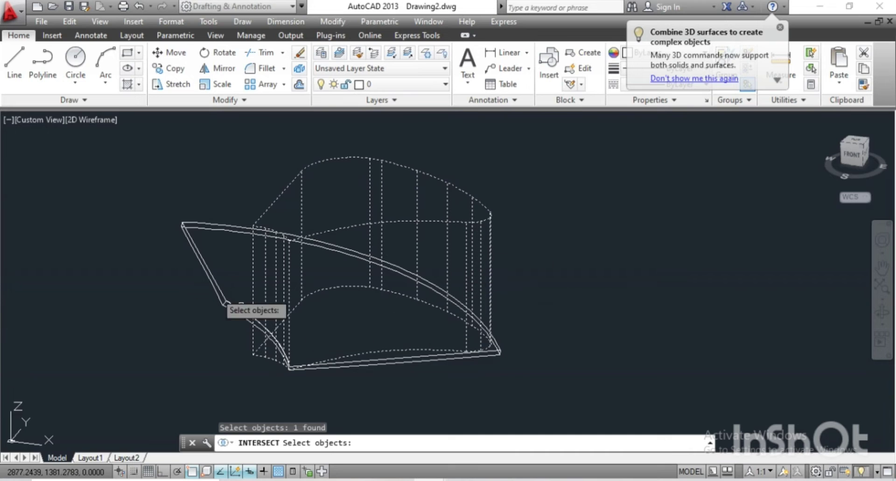
{"action": "left_click", "coordinate": [188, 223]}
{"action": "key", "text": "Return"}
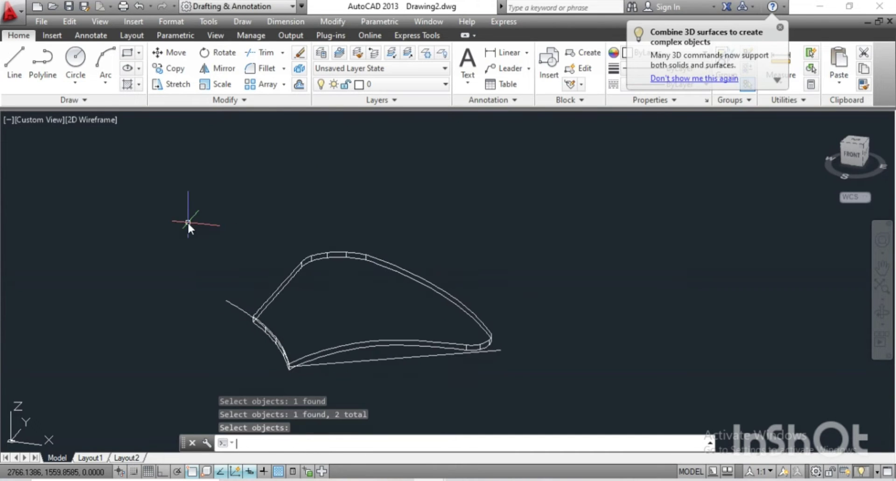
Select and erase the two leftover guide lines, then check the trimmed blade
{"action": "middle_click_drag", "start_coordinate": [296, 300], "coordinate": [333, 293], "text": "shift"}
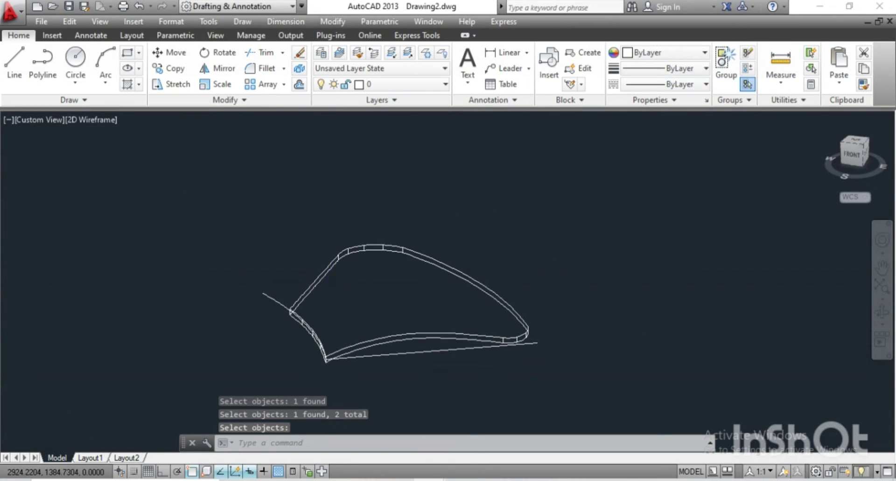
{"action": "scroll", "coordinate": [332, 293], "scroll_direction": "up", "scroll_amount": 2}
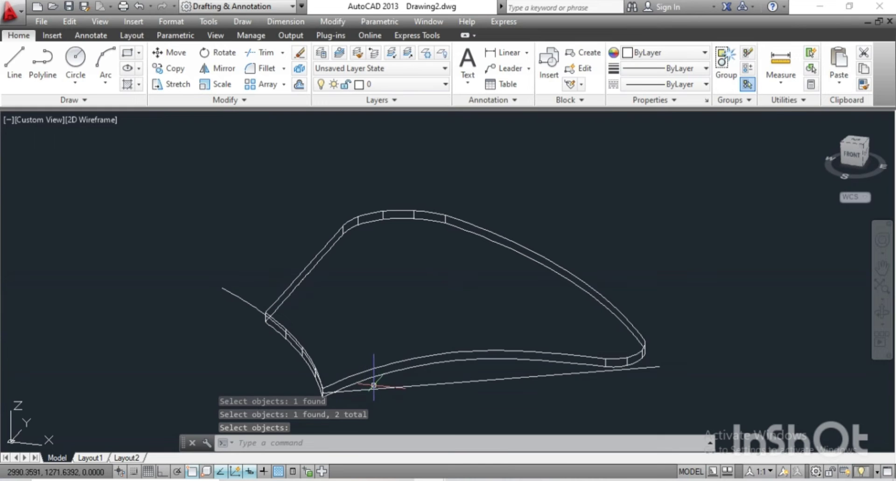
{"action": "key", "text": "Return"}
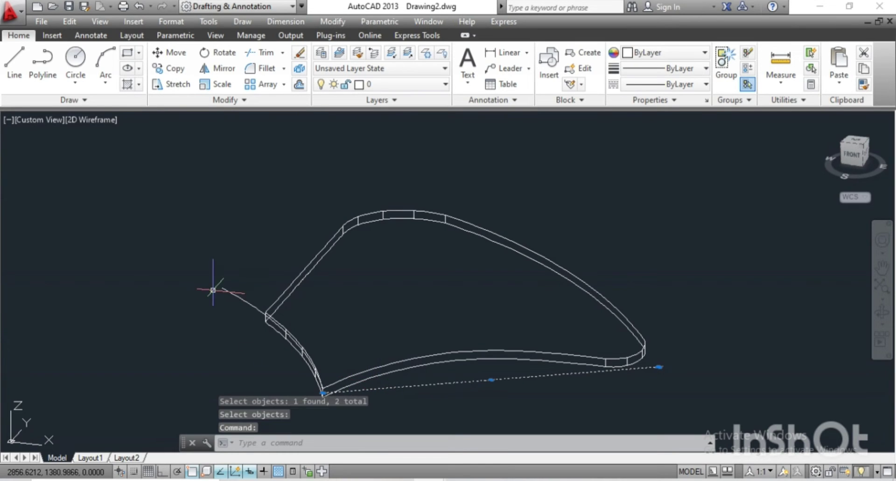
{"action": "left_click", "coordinate": [233, 292]}
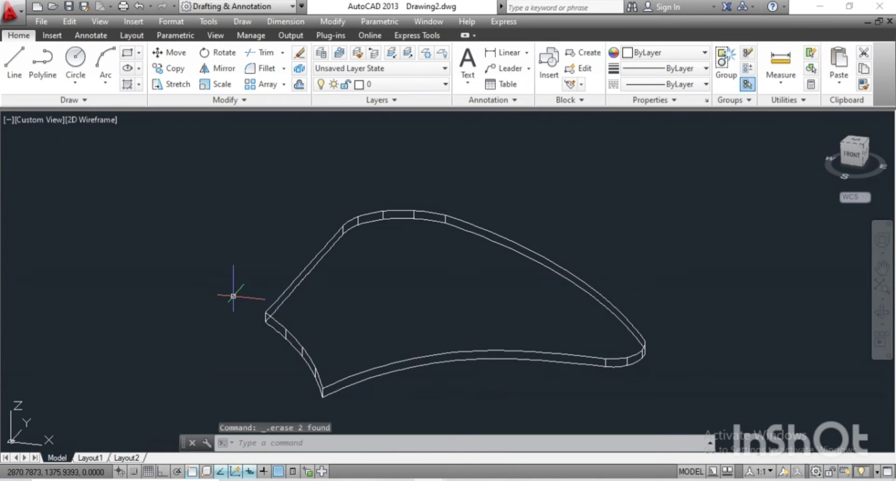
{"action": "mouse_move", "coordinate": [233, 297]}
{"action": "middle_mouse_down", "text": "shift"}
{"action": "mouse_move", "coordinate": [319, 244]}
{"action": "mouse_move", "coordinate": [265, 268]}
{"action": "middle_mouse_up", "text": "shift"}
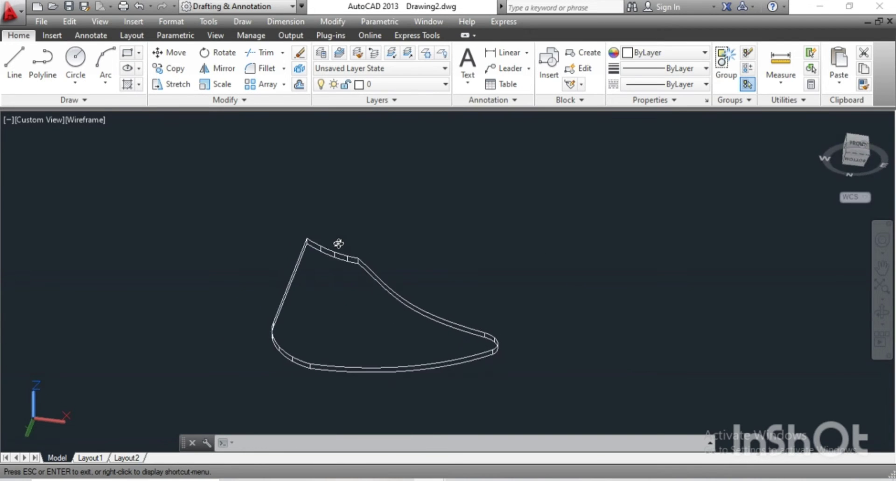
Switch to the Realistic visual style and zoom onto the circle-and-spoke sketch
{"action": "left_click", "coordinate": [100, 120]}
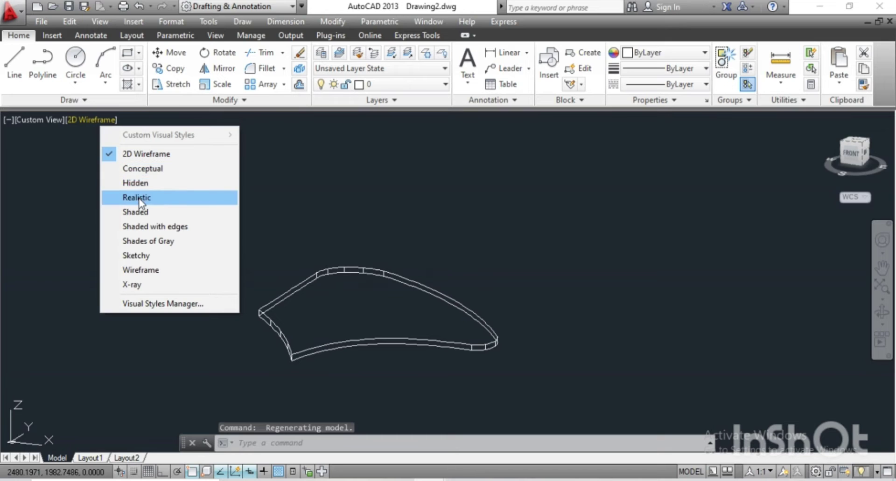
{"action": "left_click", "coordinate": [167, 199]}
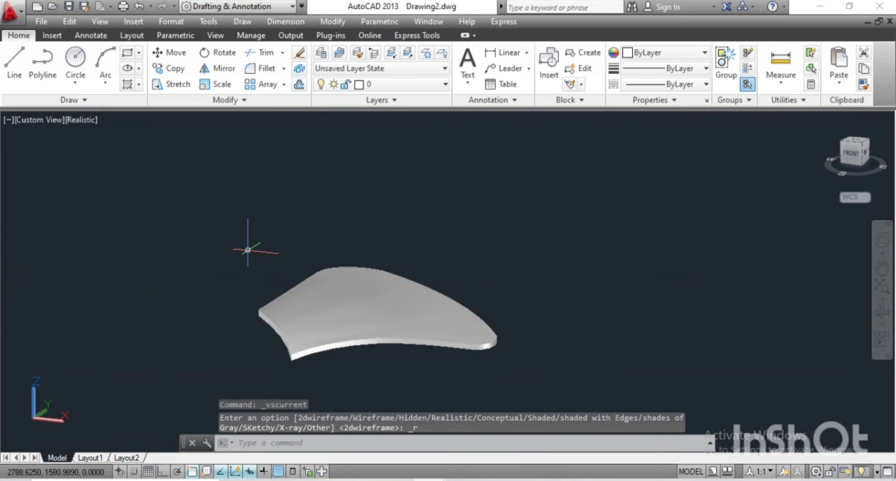
{"action": "mouse_move", "coordinate": [247, 250]}
{"action": "middle_mouse_down", "text": "shift"}
{"action": "mouse_move", "coordinate": [371, 358]}
{"action": "mouse_move", "coordinate": [362, 283]}
{"action": "mouse_move", "coordinate": [392, 236]}
{"action": "mouse_move", "coordinate": [486, 181]}
{"action": "mouse_move", "coordinate": [464, 269]}
{"action": "middle_mouse_up", "text": "shift"}
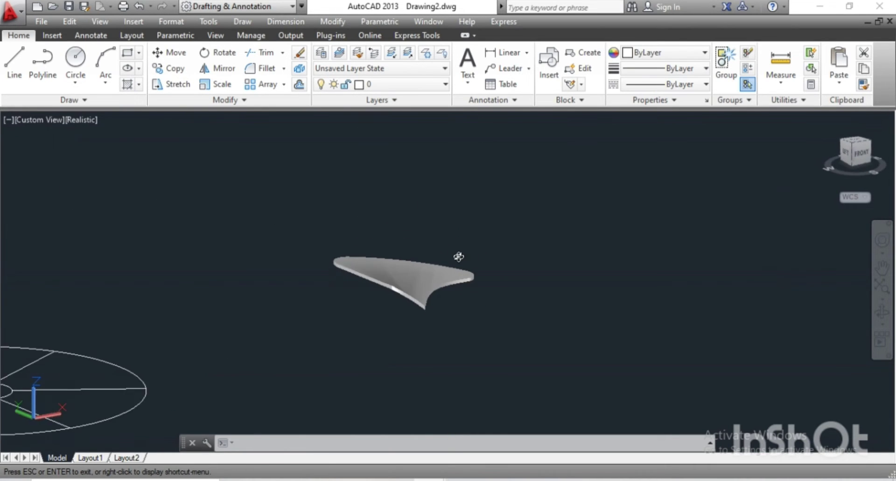
{"action": "scroll", "coordinate": [464, 269], "scroll_direction": "down", "scroll_amount": 5}
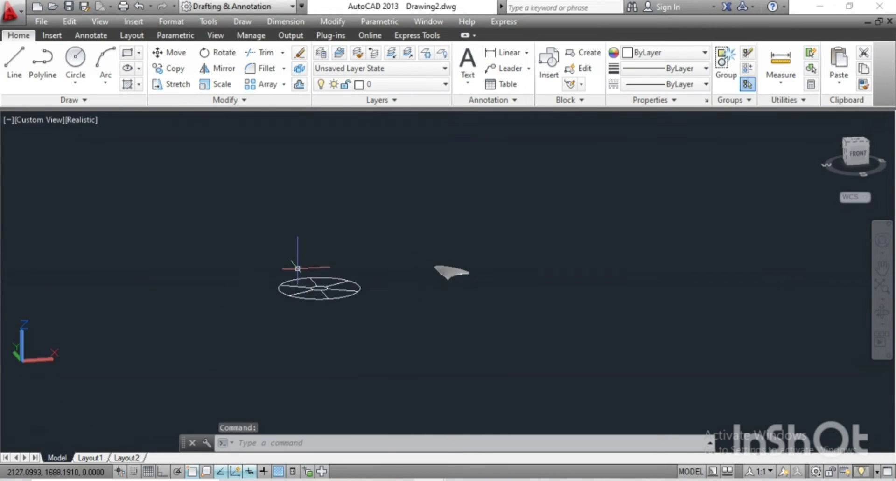
{"action": "scroll", "coordinate": [298, 296], "scroll_direction": "up", "scroll_amount": 2}
{"action": "scroll", "coordinate": [298, 296], "scroll_direction": "up", "scroll_amount": 2}
{"action": "scroll", "coordinate": [371, 295], "scroll_direction": "up", "scroll_amount": 3}
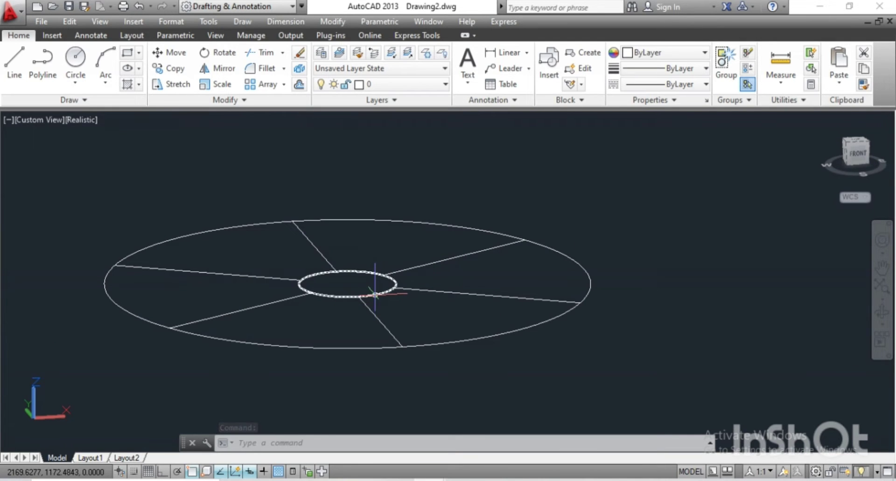
Extrude the inner circle 50 units into a cylindrical hub
{"action": "type", "text": "EX"}
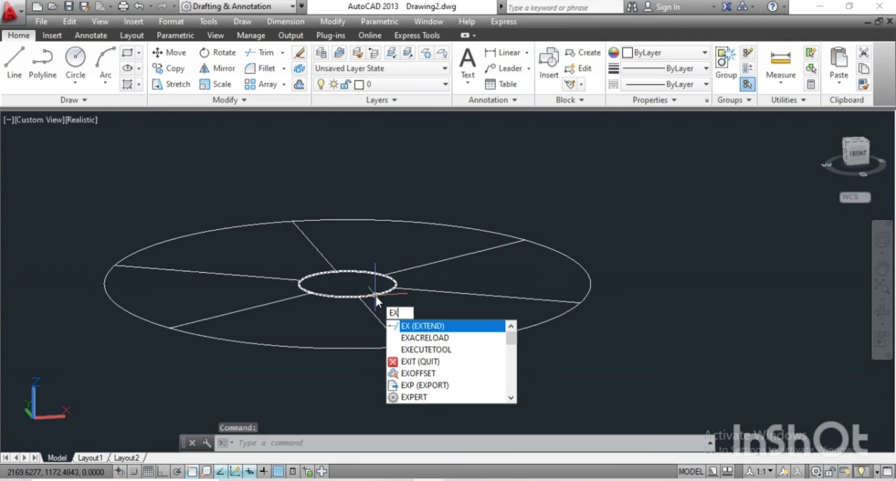
{"action": "type", "text": "T"}
{"action": "key", "text": "Return"}
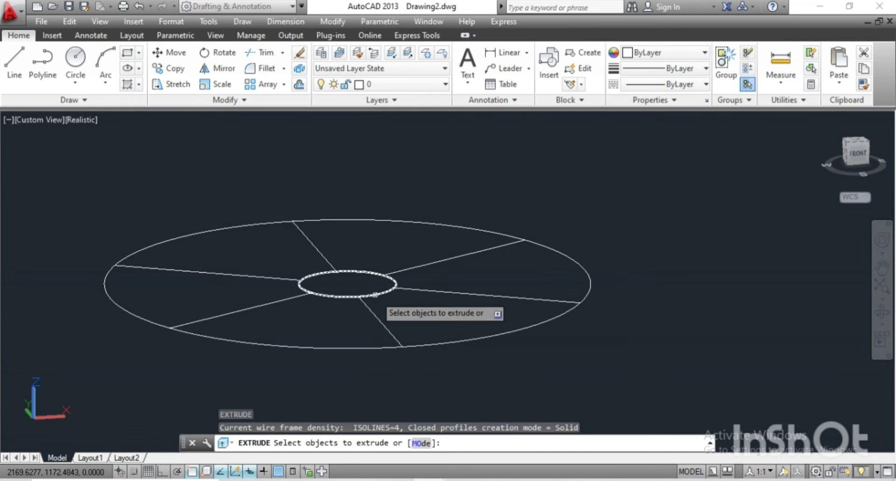
{"action": "key", "text": "Return"}
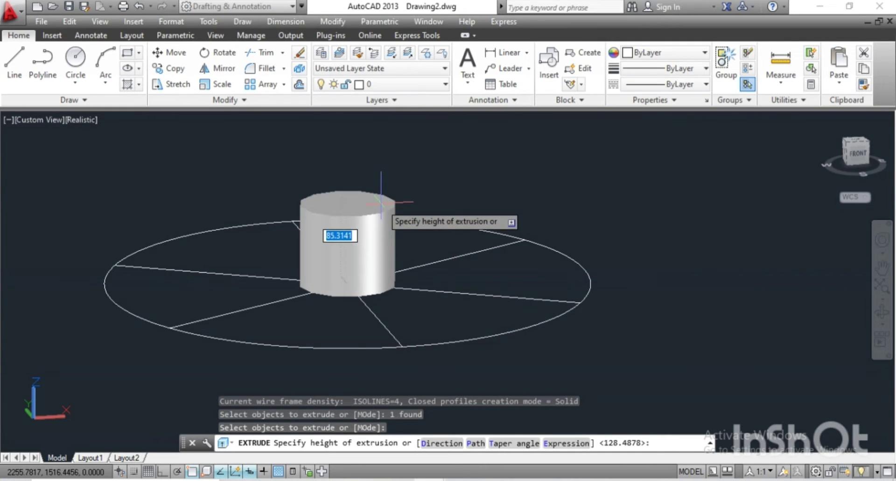
{"action": "type", "text": "50"}
{"action": "key", "text": "Return"}
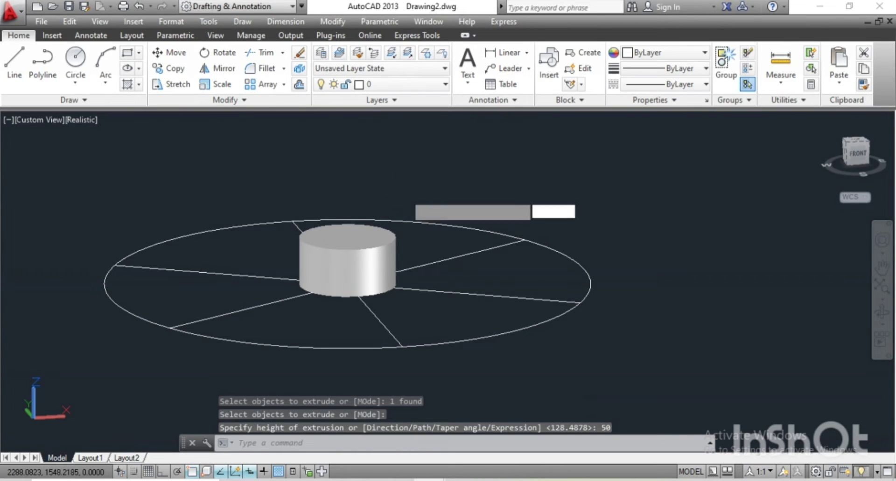
Window-select the outer circle and spoke lines of the sketch
{"action": "left_click", "coordinate": [404, 193]}
{"action": "left_click", "coordinate": [458, 354]}
{"action": "left_click", "coordinate": [495, 381]}
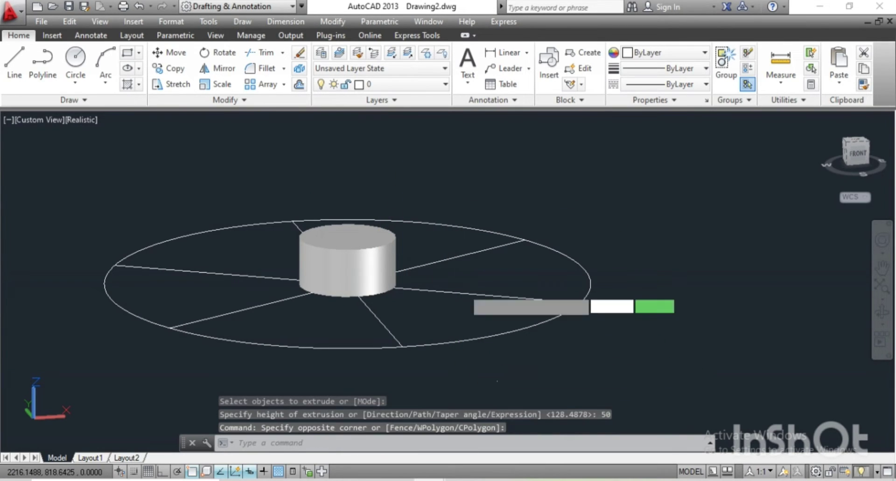
{"action": "left_click", "coordinate": [455, 206]}
Erase the selected outer circle and spoke lines
{"action": "key", "text": "Delete"}
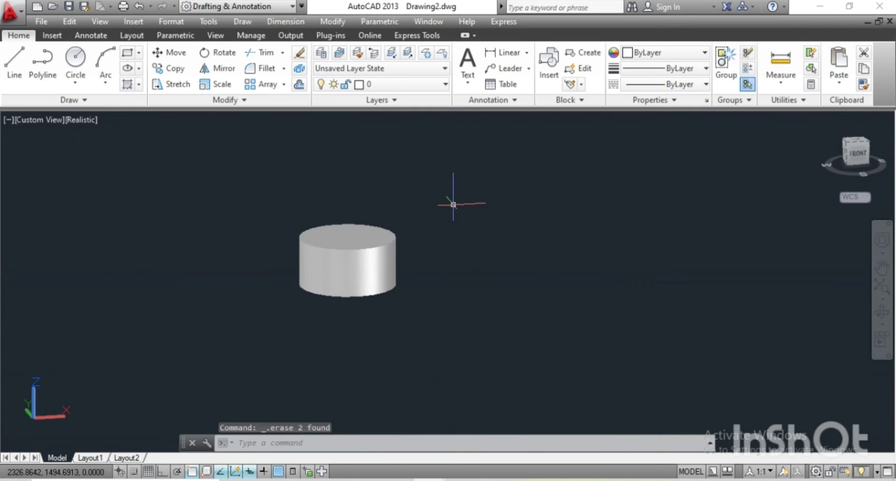
{"action": "scroll", "coordinate": [418, 265], "scroll_direction": "down", "scroll_amount": 2}
{"action": "middle_click_drag", "start_coordinate": [406, 270], "coordinate": [245, 285]}
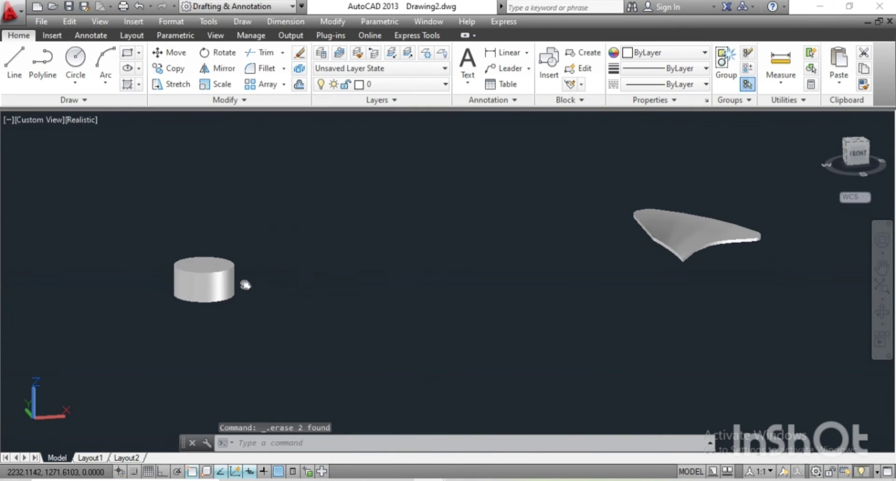
Move the blade from its tip so its root meets the cylinder hub's edge
{"action": "left_click", "coordinate": [644, 255]}
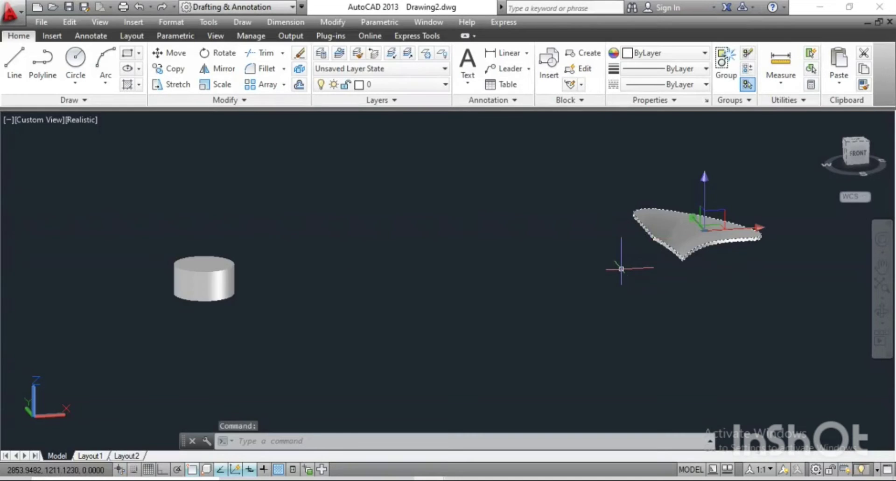
{"action": "type", "text": "m"}
{"action": "key", "text": "Return"}
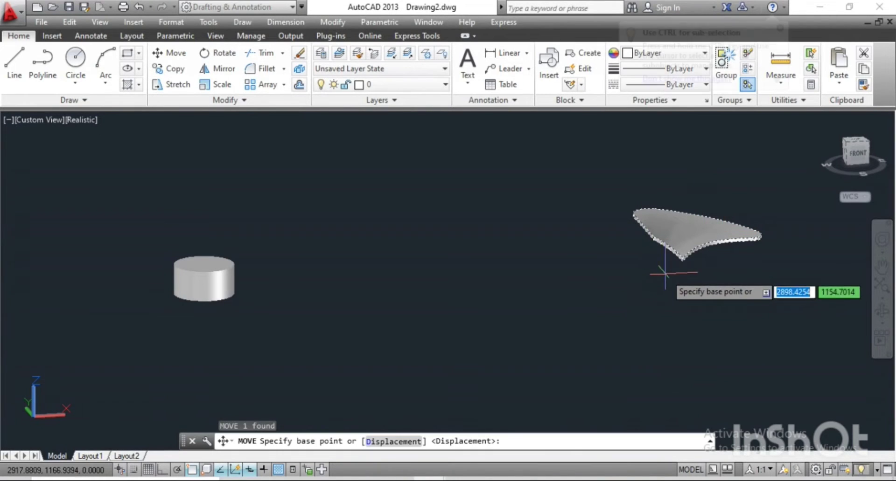
{"action": "left_click", "coordinate": [682, 261]}
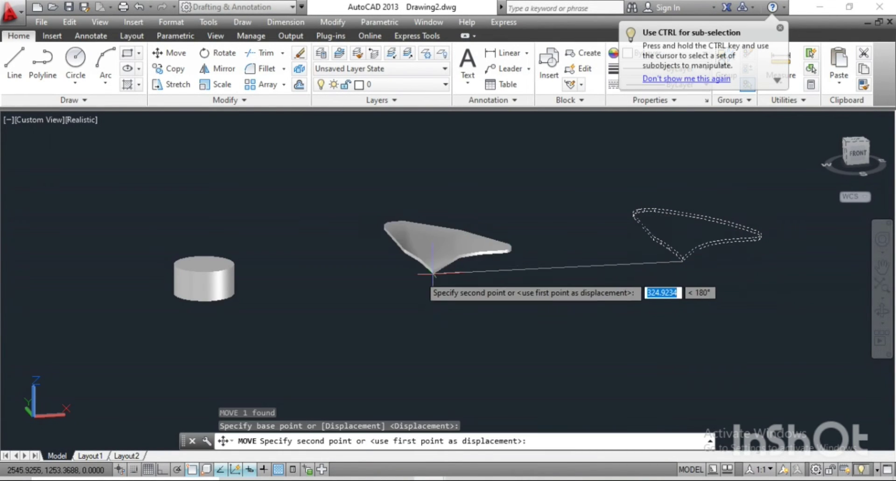
{"action": "left_click", "coordinate": [233, 292]}
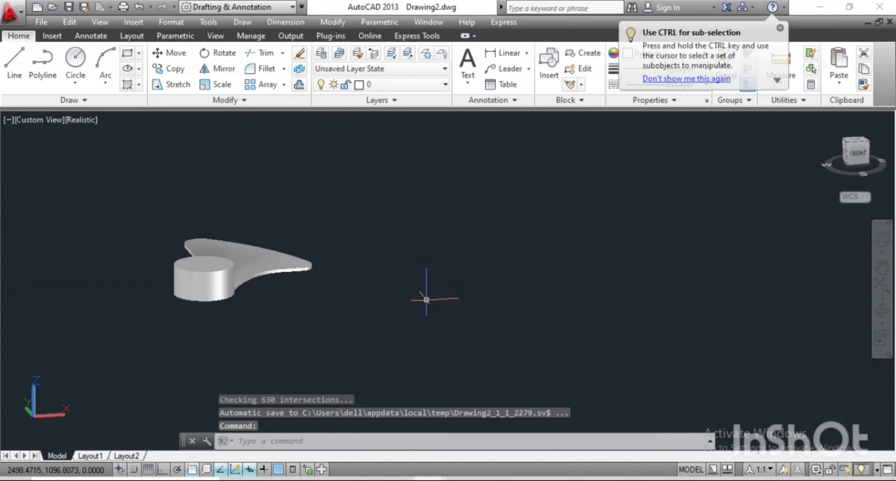
{"action": "middle_click_drag", "start_coordinate": [426, 299], "coordinate": [266, 274], "text": "shift"}
Move the blade a further 5 units along a straight Ortho axis against the hub
{"action": "scroll", "coordinate": [273, 274], "scroll_direction": "up", "scroll_amount": 3}
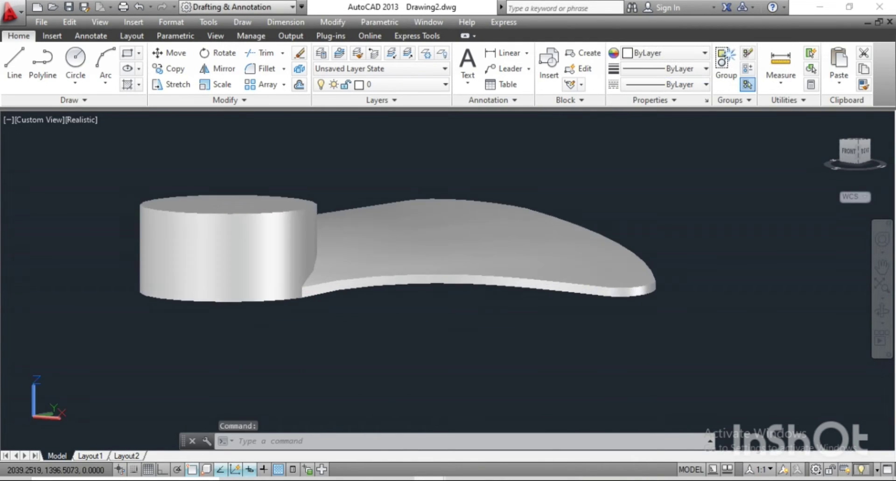
{"action": "scroll", "coordinate": [260, 264], "scroll_direction": "down", "scroll_amount": 3}
{"action": "scroll", "coordinate": [295, 343], "scroll_direction": "up", "scroll_amount": 1}
{"action": "scroll", "coordinate": [337, 319], "scroll_direction": "up", "scroll_amount": 1}
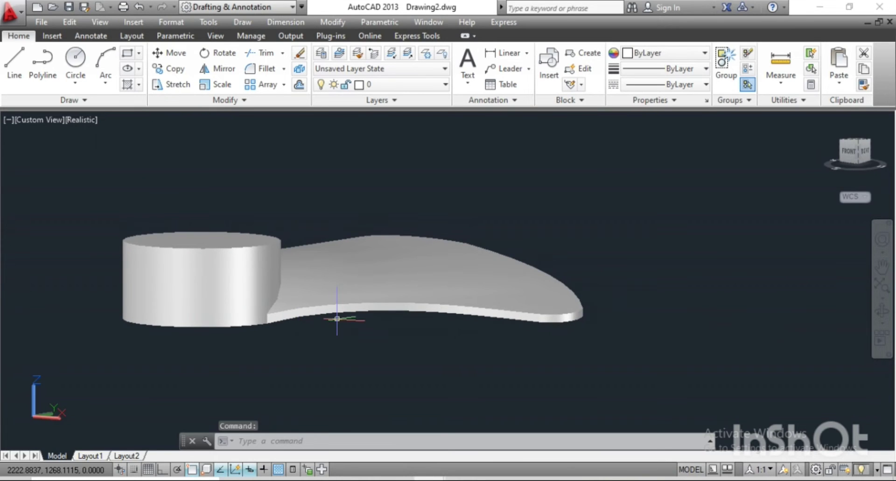
{"action": "left_click", "coordinate": [364, 291]}
{"action": "type", "text": "M"}
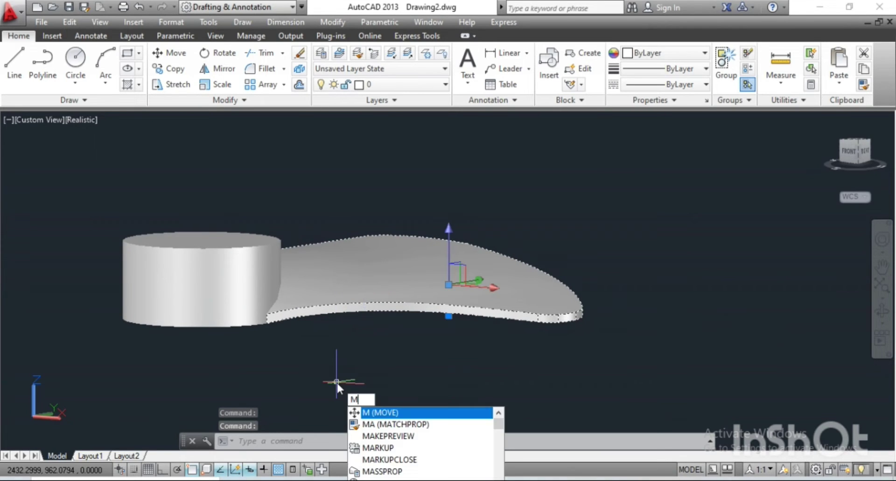
{"action": "key", "text": "Return"}
{"action": "left_click", "coordinate": [336, 361]}
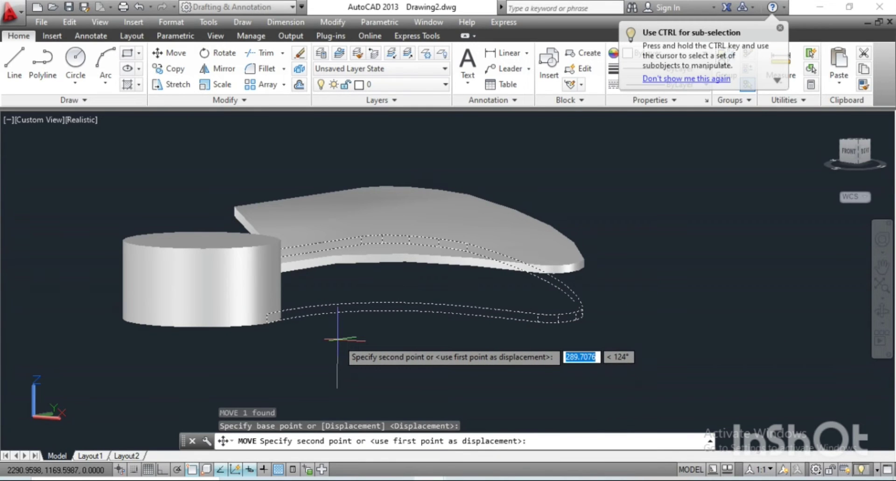
{"action": "key", "text": "F8"}
{"action": "type", "text": "5"}
{"action": "key", "text": "Return"}
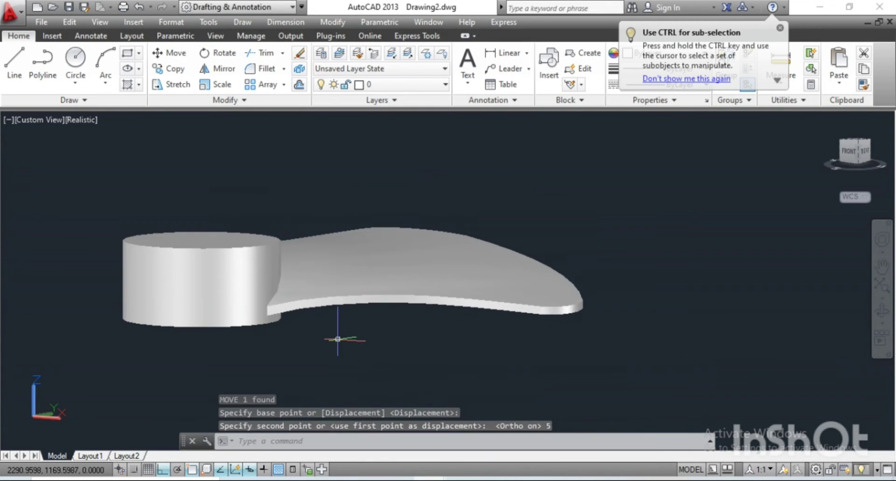
{"action": "mouse_move", "coordinate": [364, 305]}
{"action": "middle_mouse_down", "text": "shift"}
{"action": "mouse_move", "coordinate": [181, 324]}
{"action": "mouse_move", "coordinate": [138, 375]}
{"action": "mouse_move", "coordinate": [318, 369]}
{"action": "middle_mouse_up", "text": "shift"}
Cancel the typed F and start Fillet Edges from Modify > Solid Editing
{"action": "scroll", "coordinate": [326, 355], "scroll_direction": "down", "scroll_amount": 3}
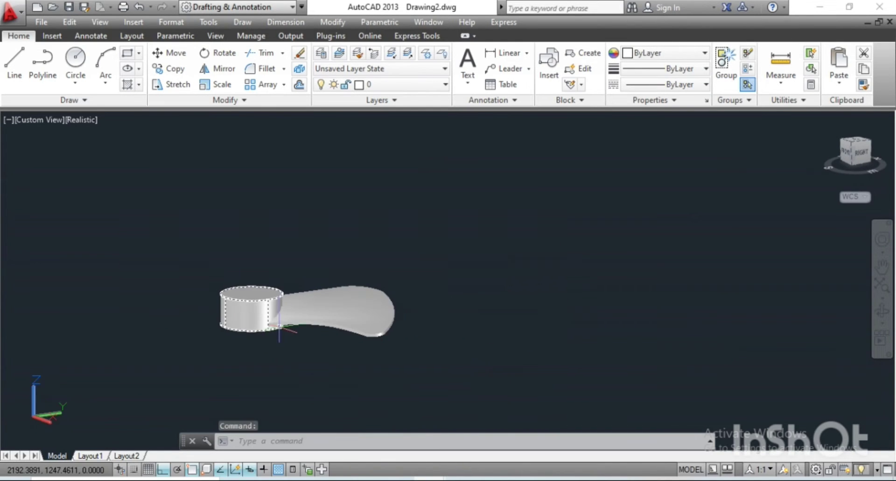
{"action": "scroll", "coordinate": [301, 309], "scroll_direction": "up", "scroll_amount": 3}
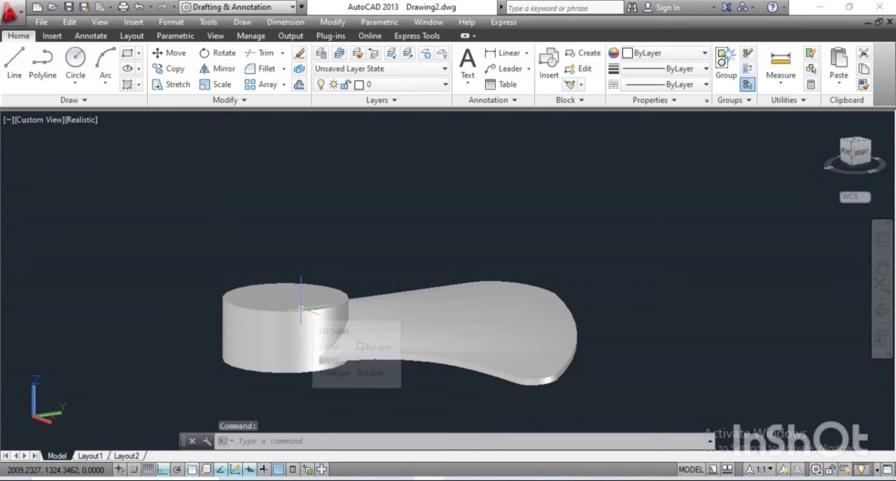
{"action": "type", "text": "F"}
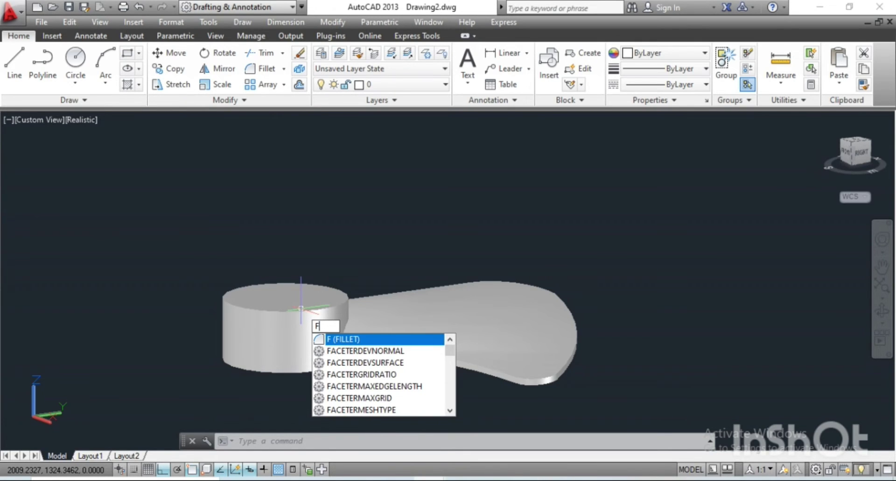
{"action": "key", "text": "Escape"}
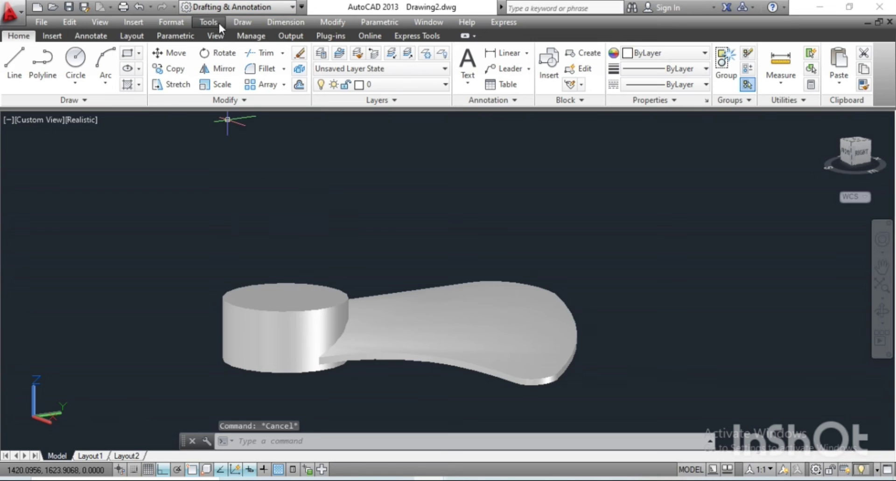
{"action": "left_click", "coordinate": [336, 22]}
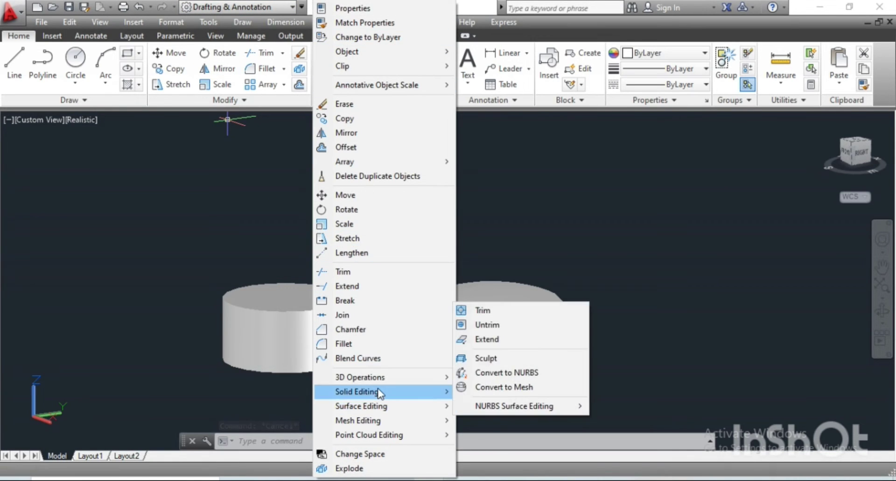
{"action": "mouse_move", "coordinate": [357, 392]}
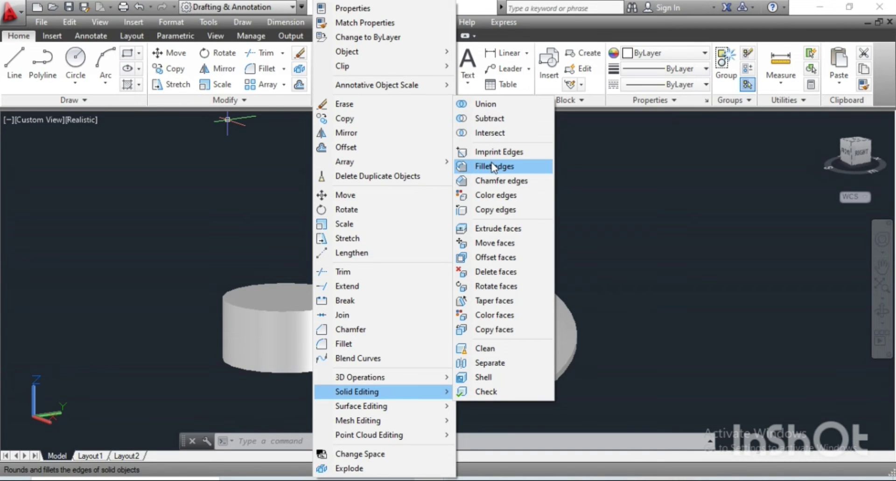
{"action": "left_click", "coordinate": [491, 166]}
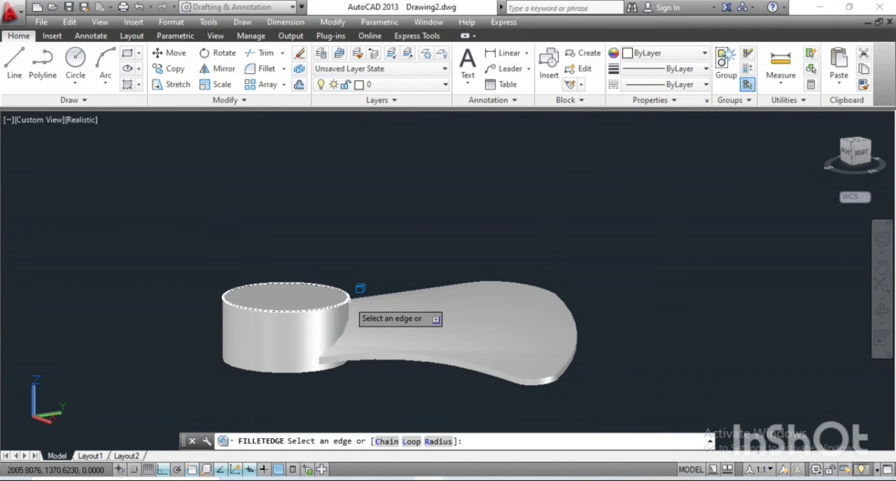
Round the hub's top edge with a radius 5 fillet, then pick its bottom edge likewise
{"action": "left_click", "coordinate": [353, 296]}
{"action": "type", "text": "r"}
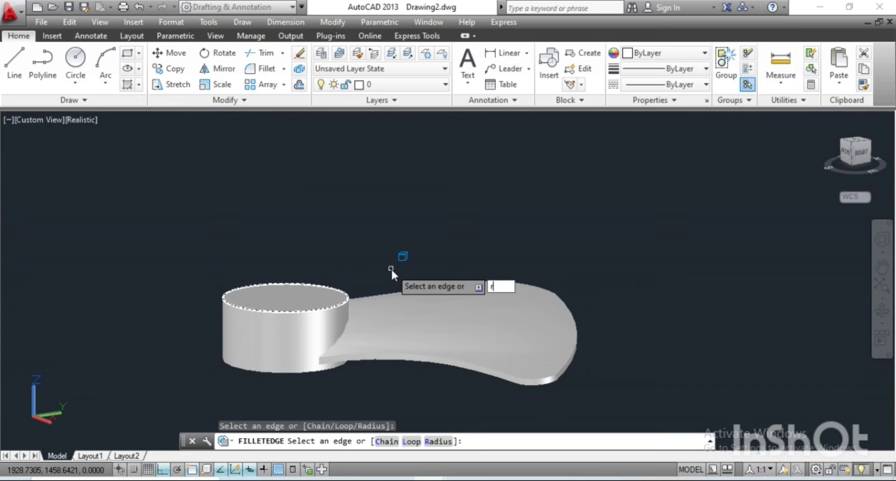
{"action": "key", "text": "Return"}
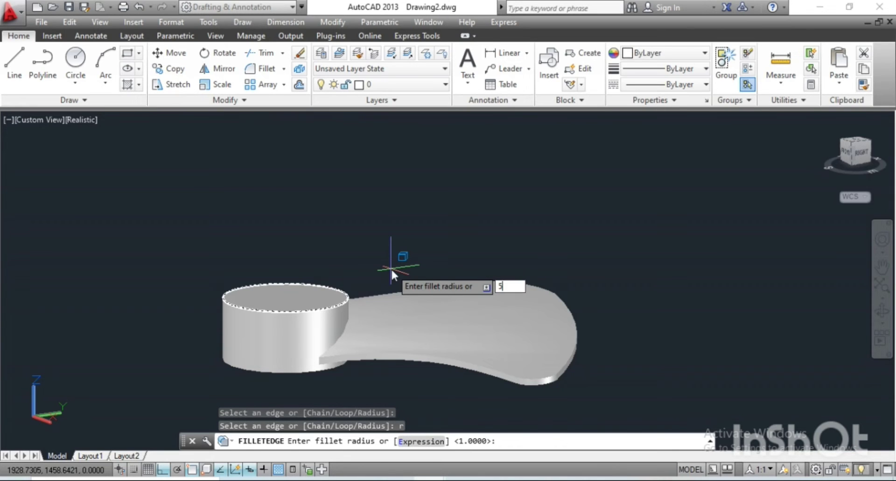
{"action": "key", "text": "Return"}
{"action": "key", "text": "Return"}
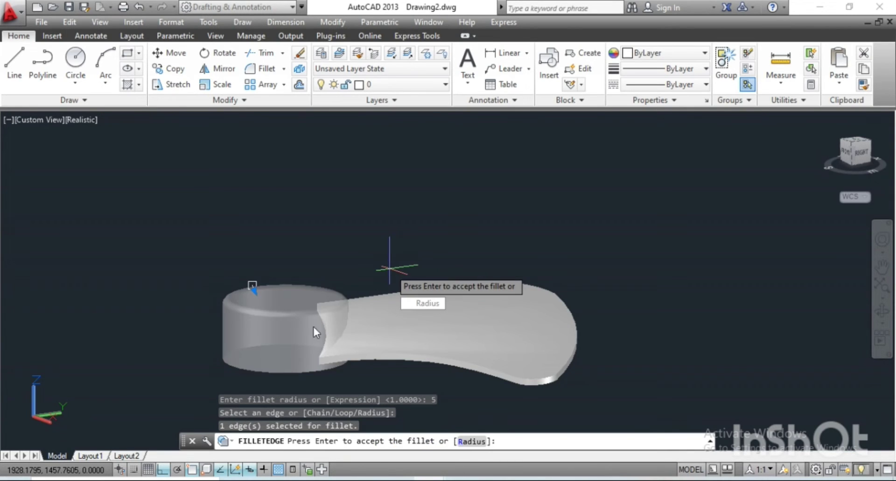
{"action": "key", "text": "Return"}
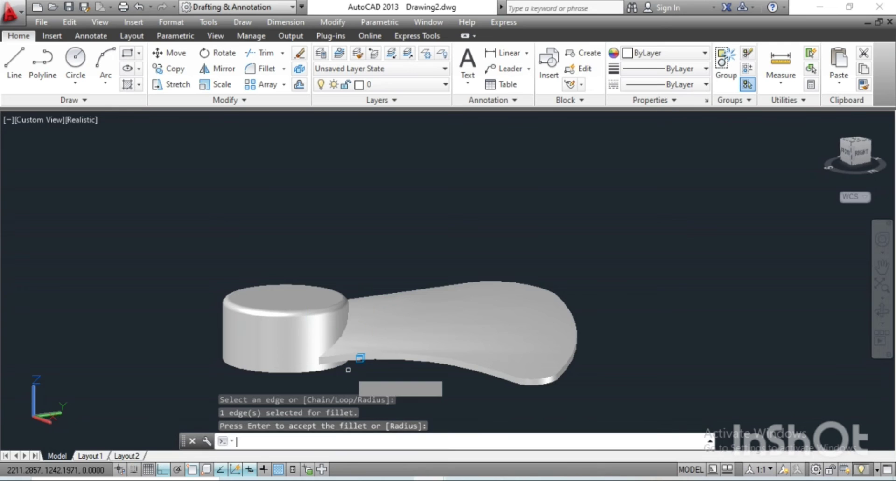
{"action": "key", "text": "Return"}
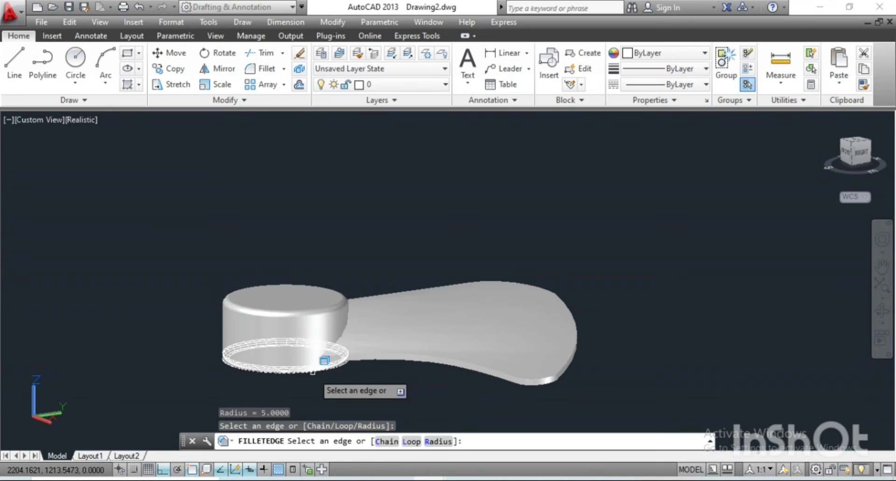
{"action": "left_click", "coordinate": [322, 369]}
{"action": "key", "text": "Return"}
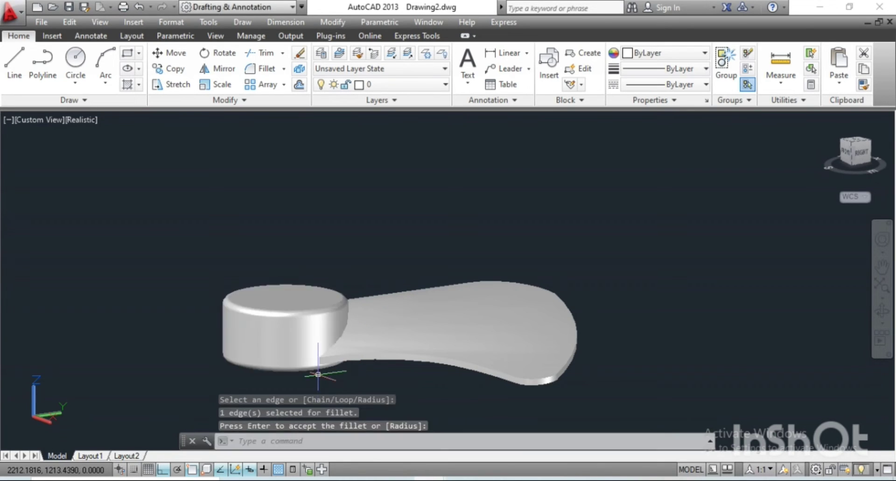
Draw a radius 10 circle centred on the hub's top face
{"action": "mouse_move", "coordinate": [320, 249]}
{"action": "middle_mouse_down", "text": "shift"}
{"action": "mouse_move", "coordinate": [307, 242]}
{"action": "mouse_move", "coordinate": [294, 270]}
{"action": "middle_mouse_up", "text": "shift"}
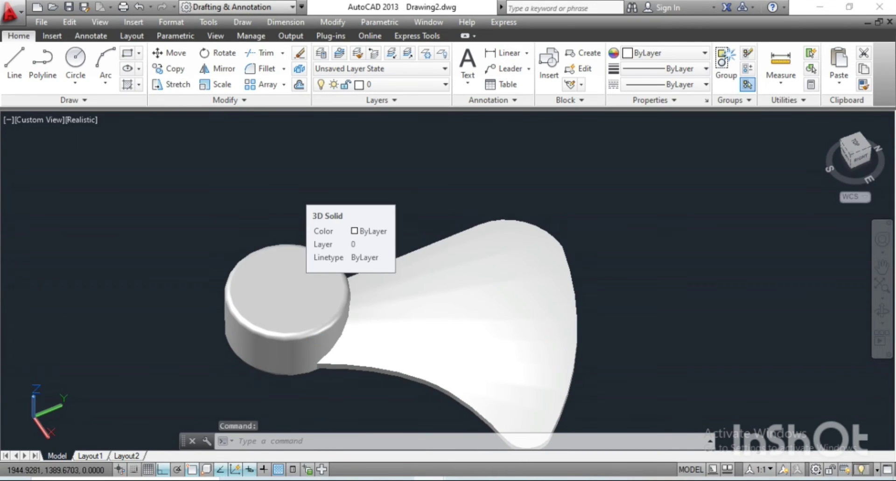
{"action": "scroll", "coordinate": [290, 281], "scroll_direction": "up", "scroll_amount": 2}
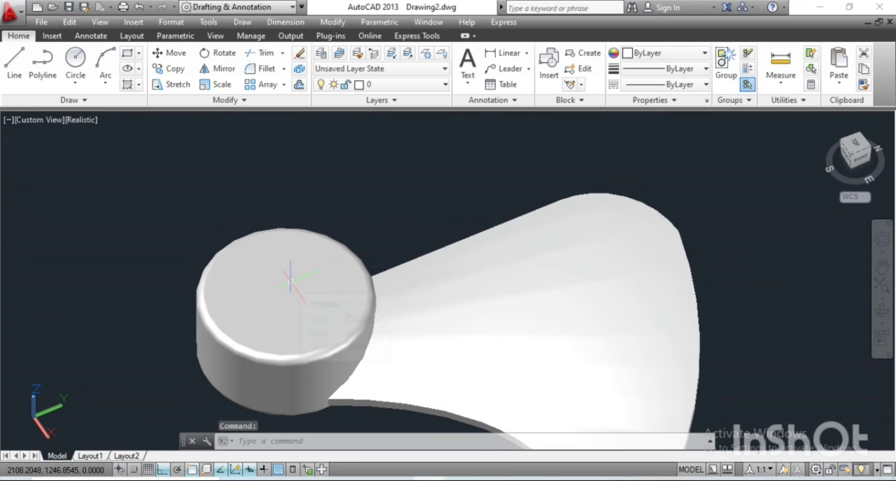
{"action": "type", "text": "c"}
{"action": "key", "text": "Return"}
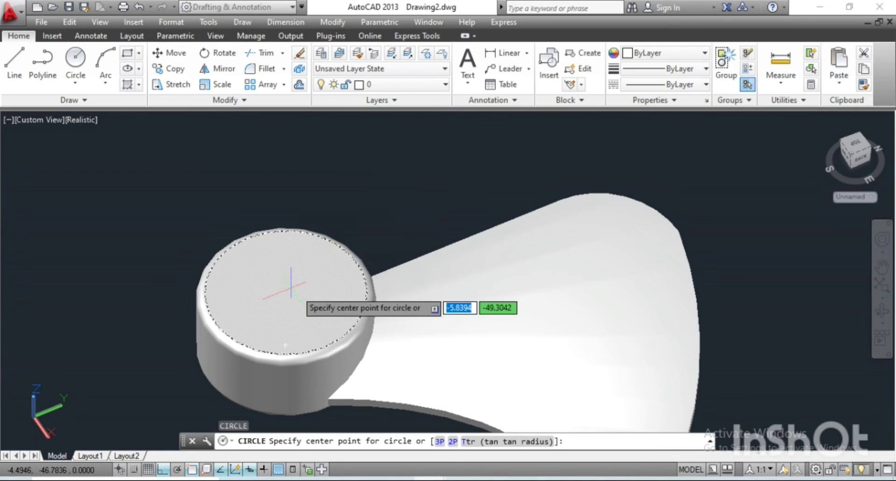
{"action": "middle_click_drag", "start_coordinate": [290, 286], "coordinate": [280, 259], "text": "shift"}
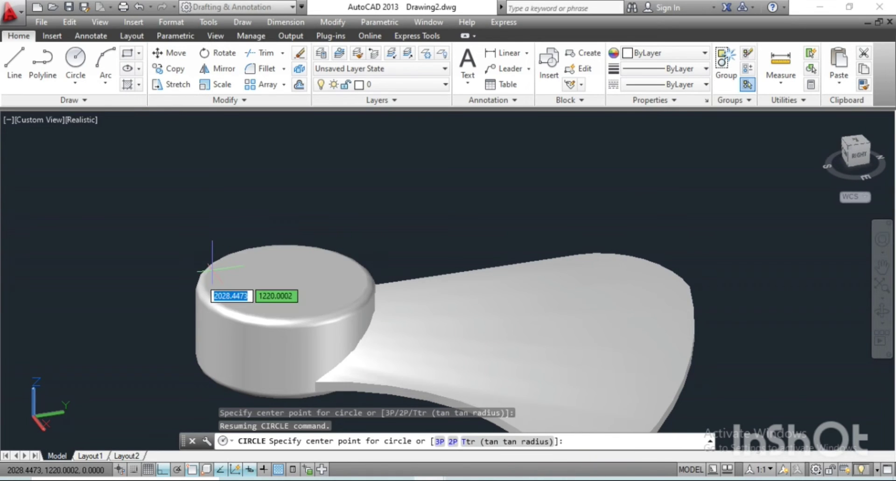
{"action": "left_click", "coordinate": [285, 281]}
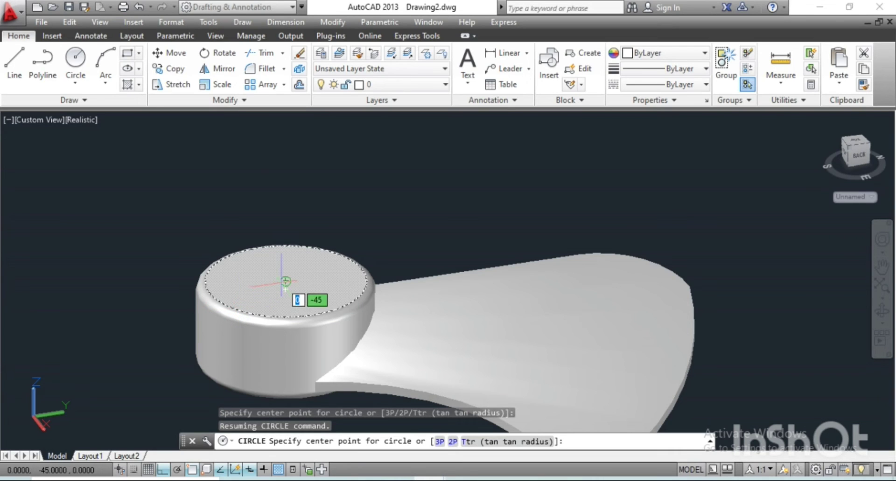
{"action": "left_click", "coordinate": [285, 282]}
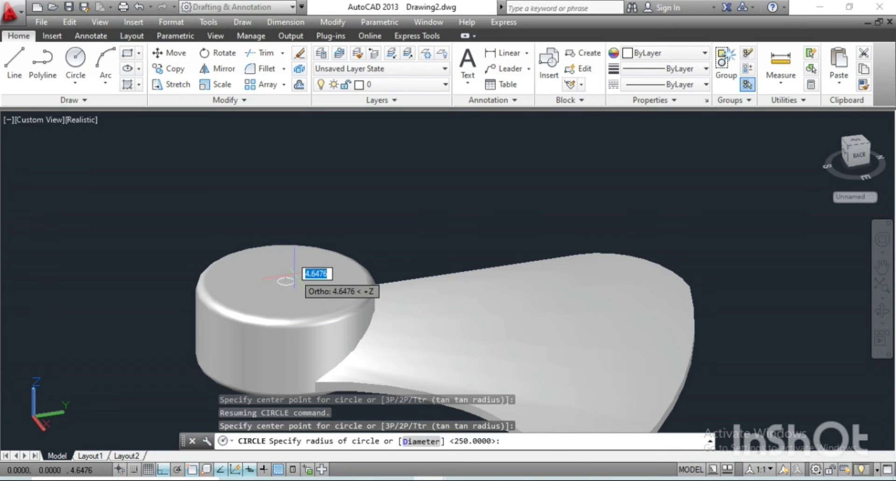
{"action": "type", "text": "10"}
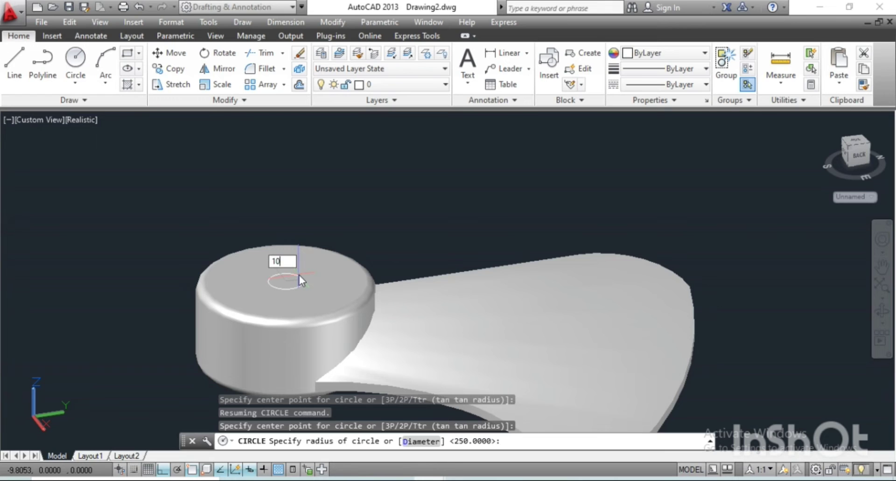
{"action": "key", "text": "Return"}
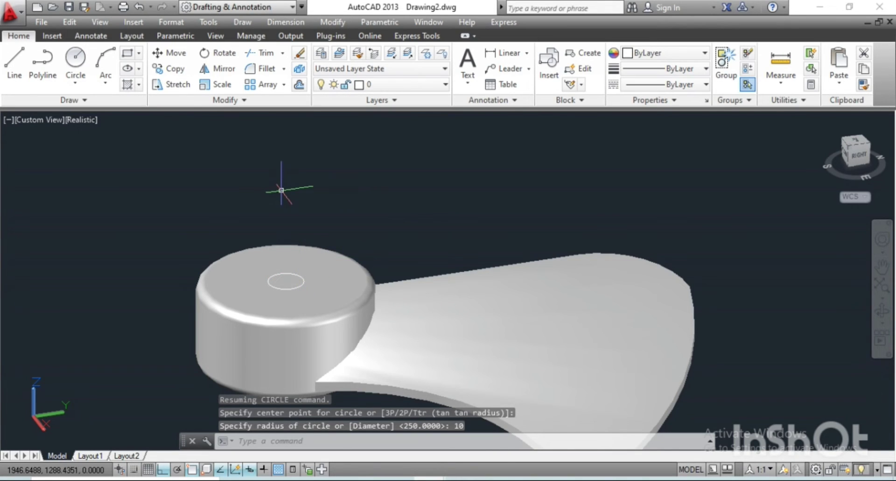
{"action": "type", "text": "pr"}
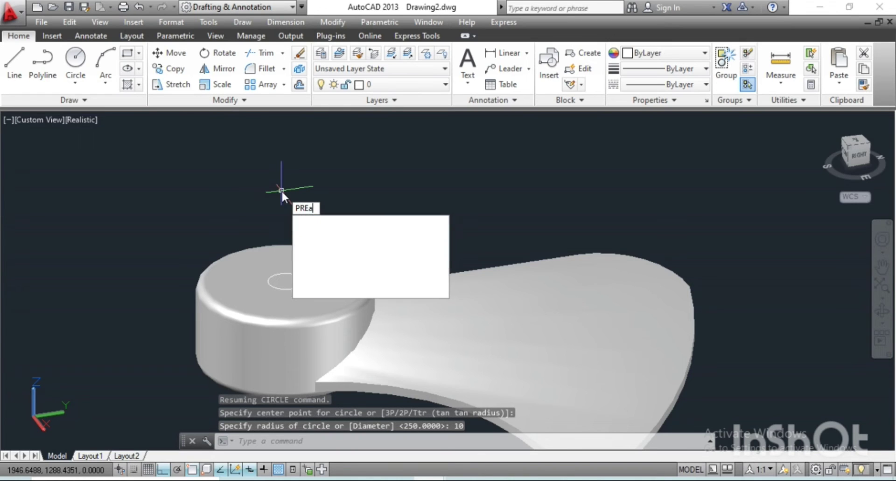
{"action": "type", "text": "sspull"}
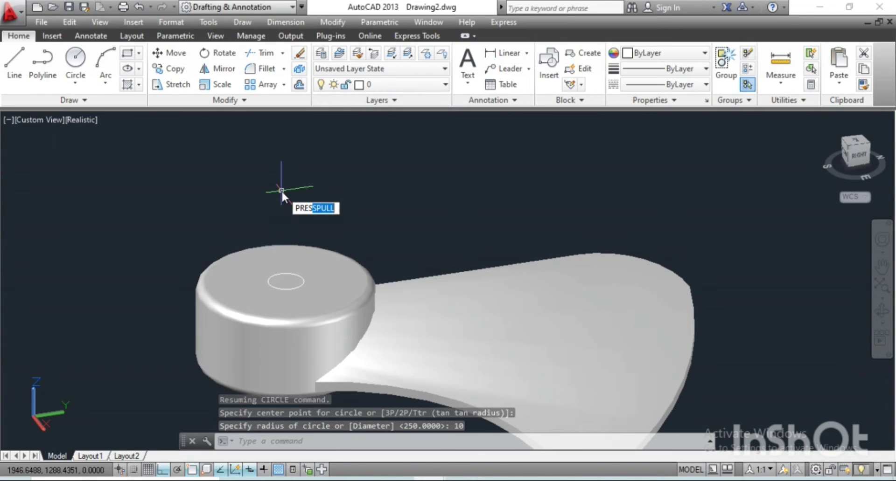
Press-pull the radius 10 circle down into the hub to cut the shaft hole
{"action": "key", "text": "Return"}
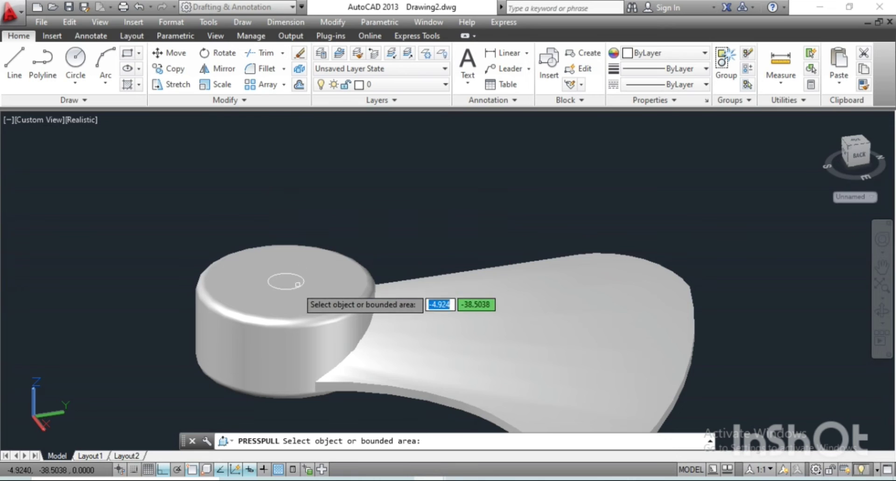
{"action": "left_click", "coordinate": [285, 282]}
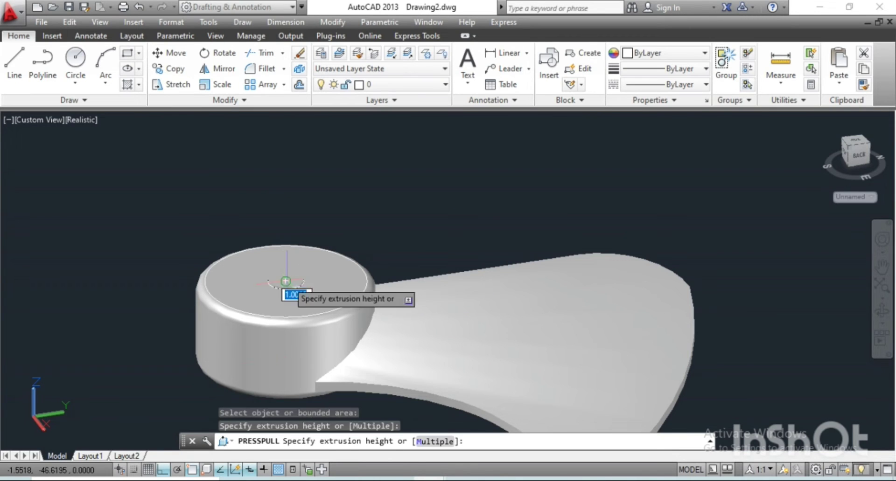
{"action": "left_click", "coordinate": [261, 403]}
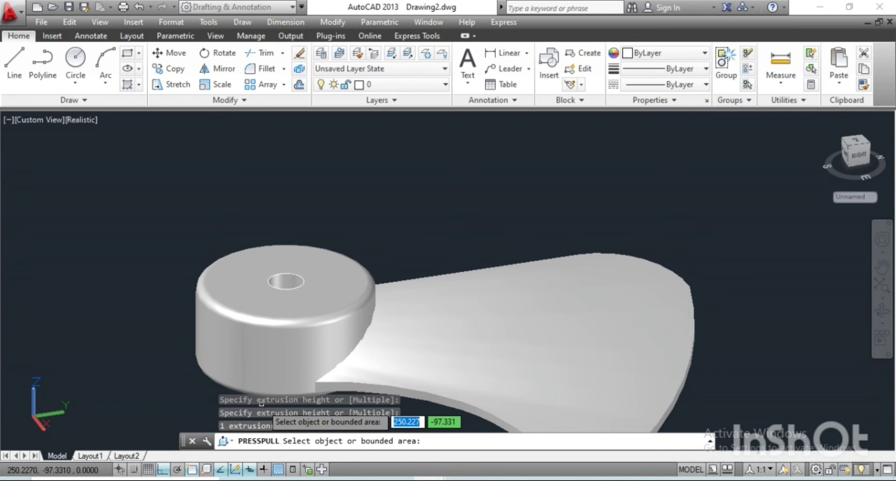
{"action": "key", "text": "Return"}
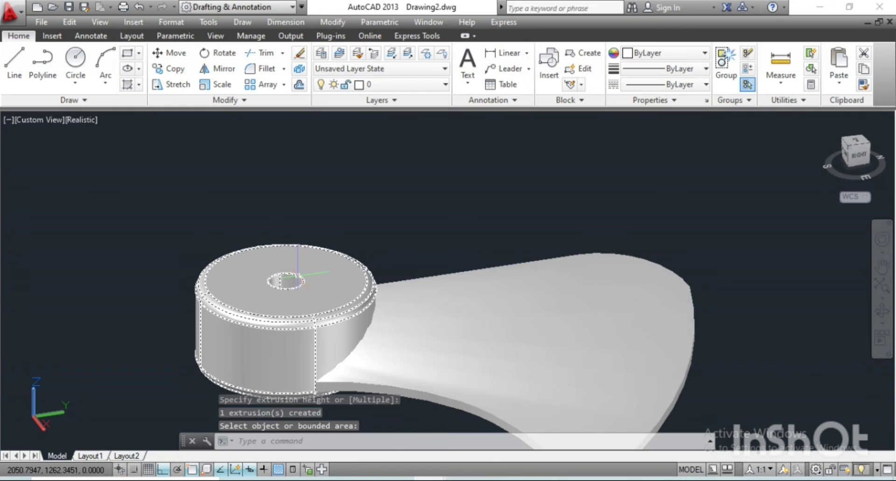
Cancel pending commands and turn on Selection Cycling in the status bar
{"action": "key", "text": "Escape"}
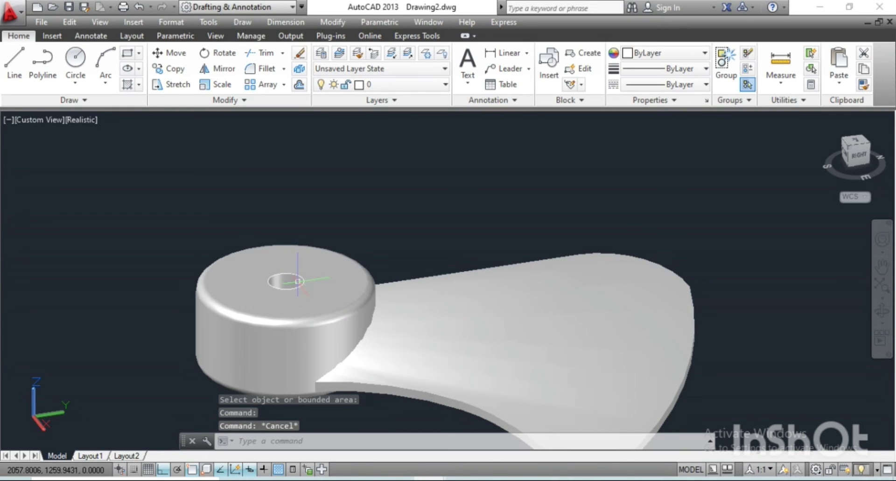
{"action": "key", "text": "Escape"}
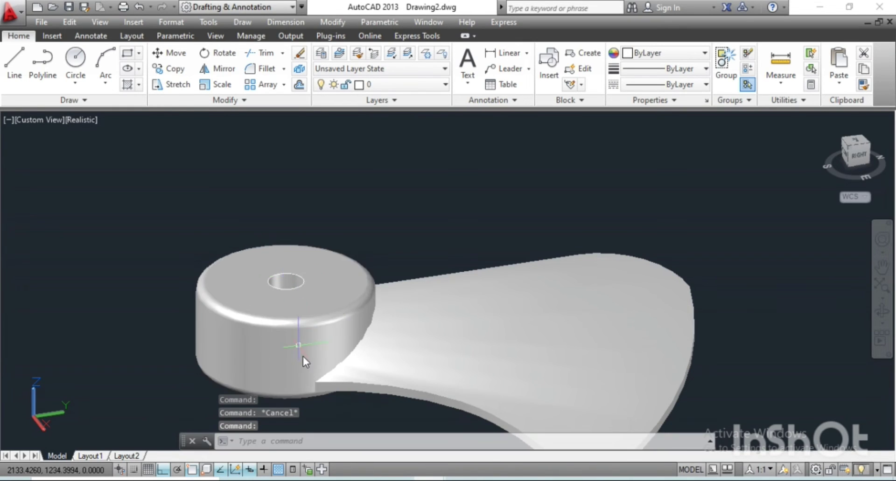
{"action": "key", "text": "Escape"}
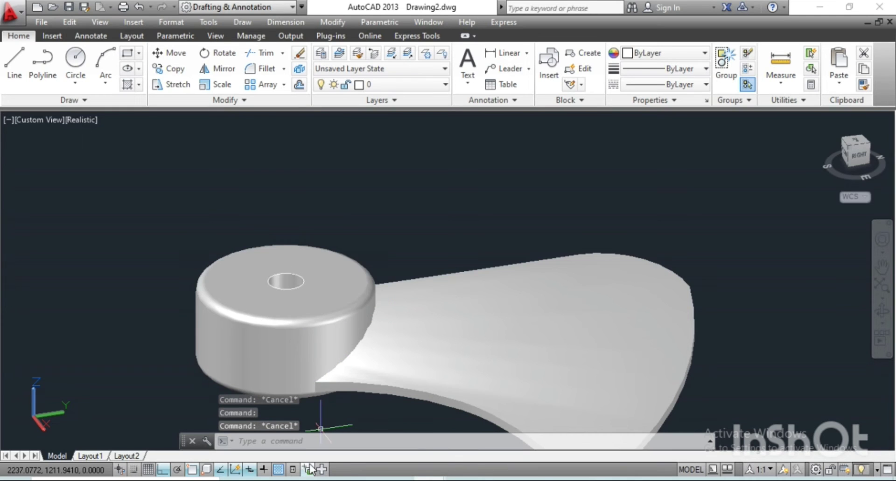
{"action": "left_click", "coordinate": [309, 469]}
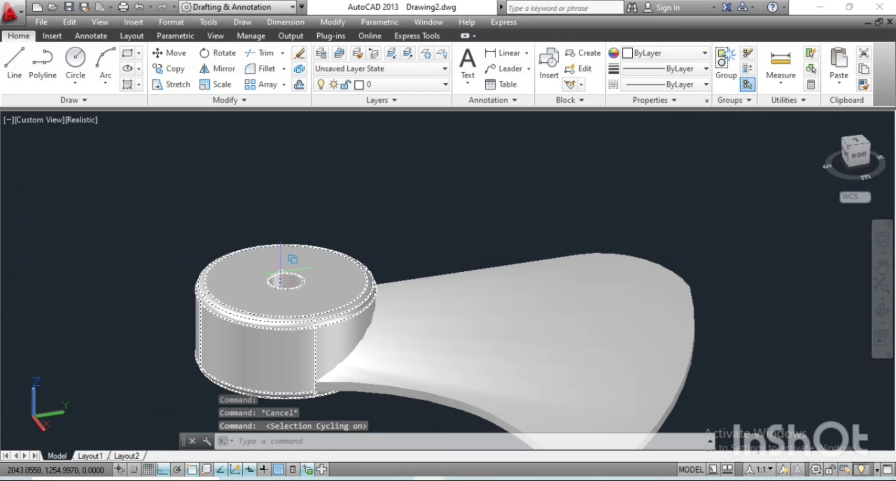
Choose the leftover circle from the overlap list at the bore and delete it
{"action": "left_click", "coordinate": [280, 280]}
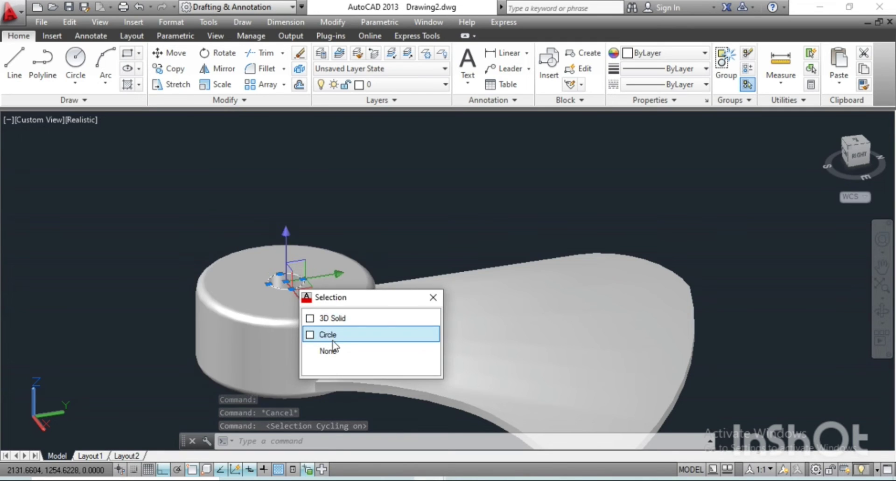
{"action": "left_click", "coordinate": [326, 320]}
{"action": "key", "text": "Escape"}
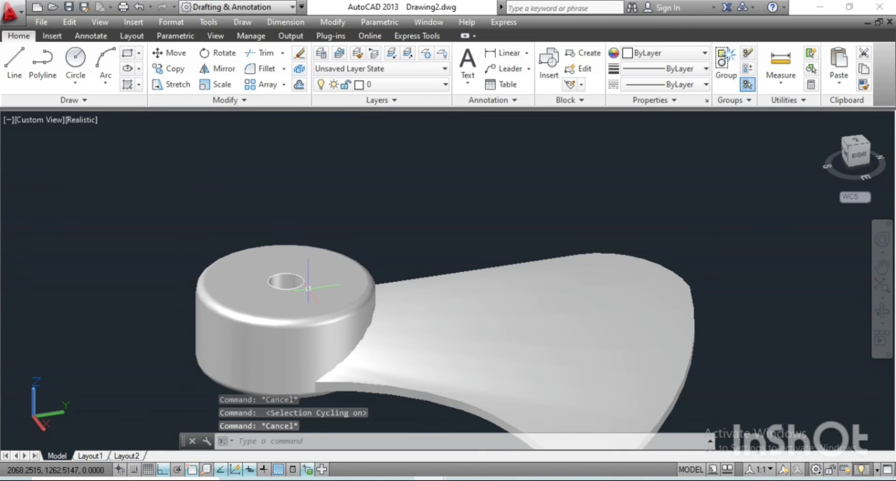
{"action": "left_click", "coordinate": [284, 273]}
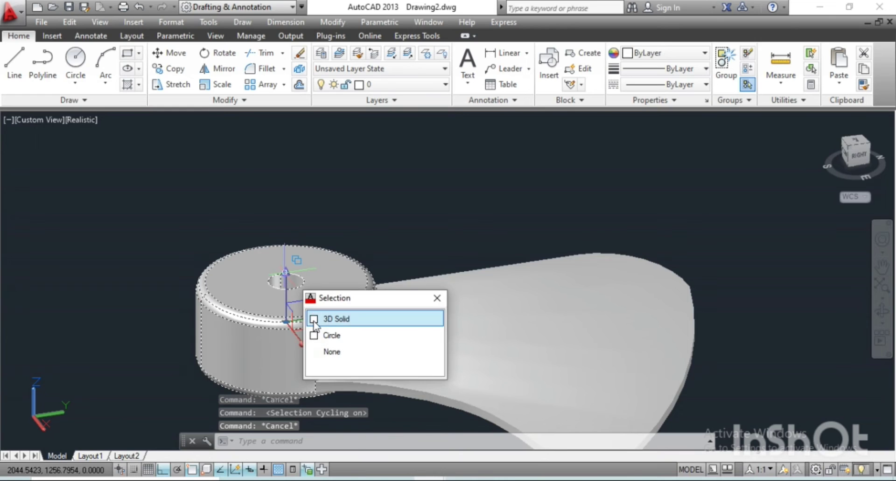
{"action": "left_click", "coordinate": [326, 336]}
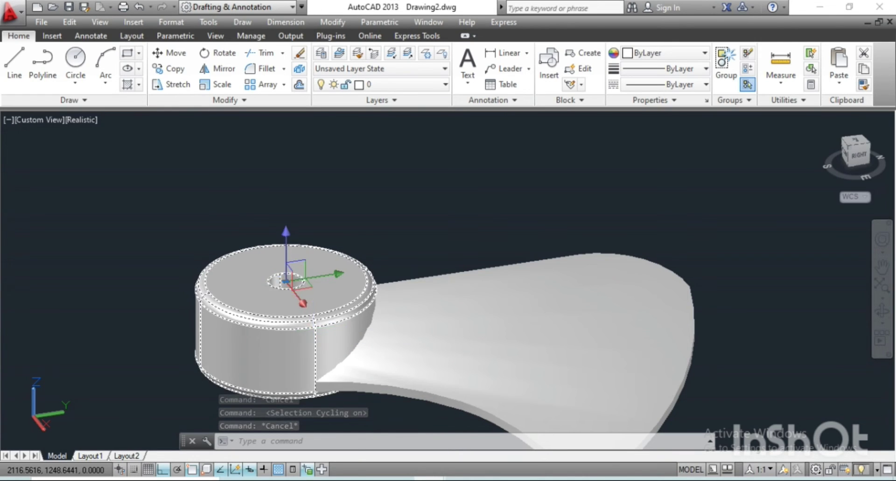
{"action": "key", "text": "Delete"}
{"action": "scroll", "coordinate": [369, 198], "scroll_direction": "down", "scroll_amount": 2}
{"action": "middle_click_drag", "start_coordinate": [367, 206], "coordinate": [350, 225]}
{"action": "type", "text": "a"}
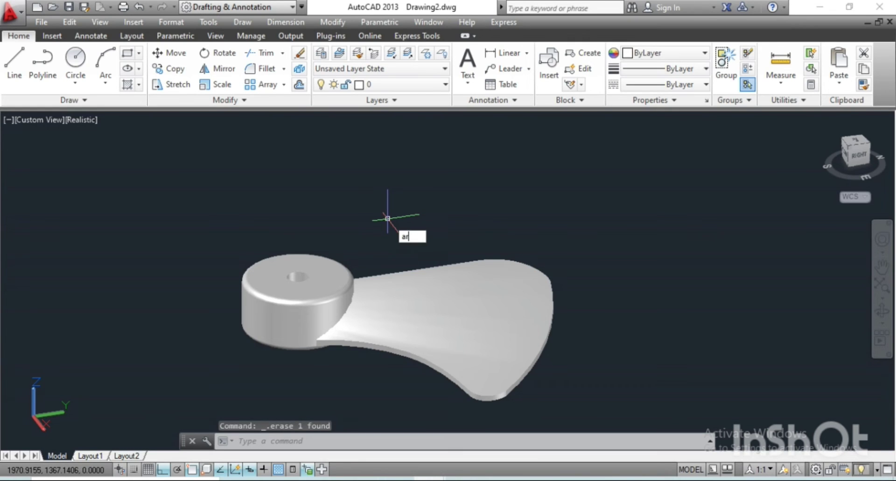
Polar-array the blade into 4 items around the hub centre, then orbit to check the fan
{"action": "type", "text": "r"}
{"action": "key", "text": "Return"}
{"action": "left_click", "coordinate": [391, 286]}
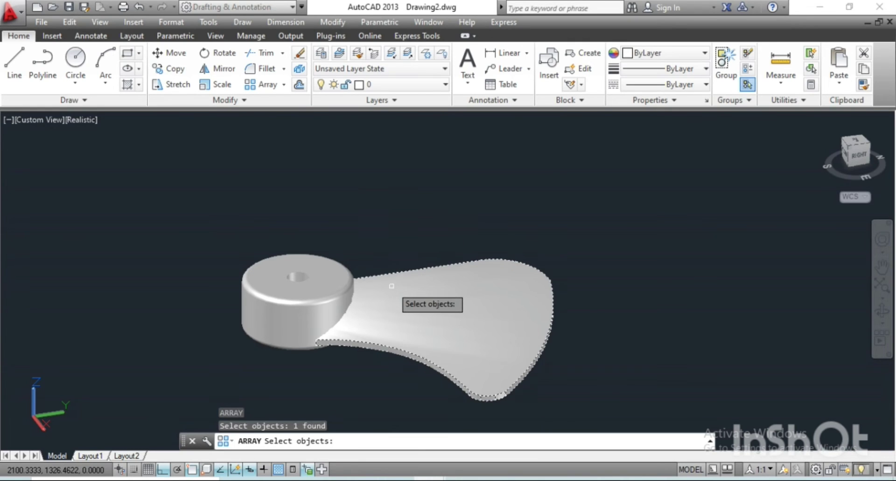
{"action": "key", "text": "Return"}
{"action": "key", "text": "Return"}
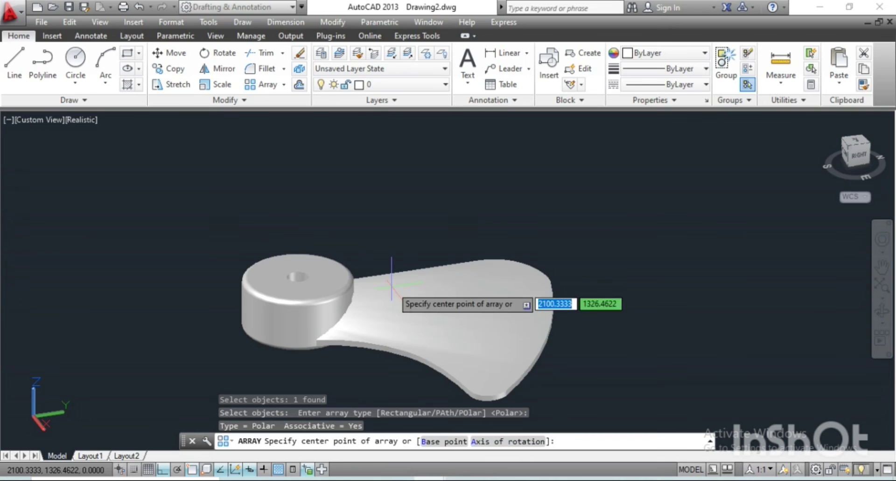
{"action": "left_click", "coordinate": [297, 277]}
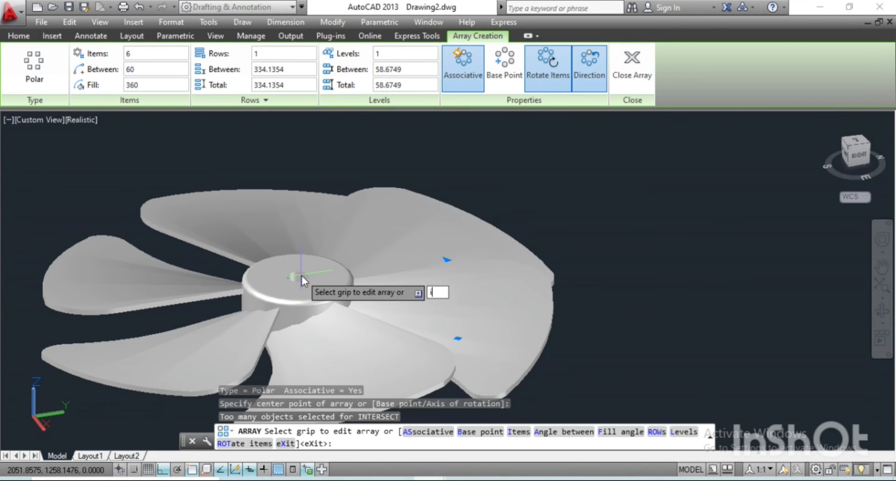
{"action": "key", "text": "Return"}
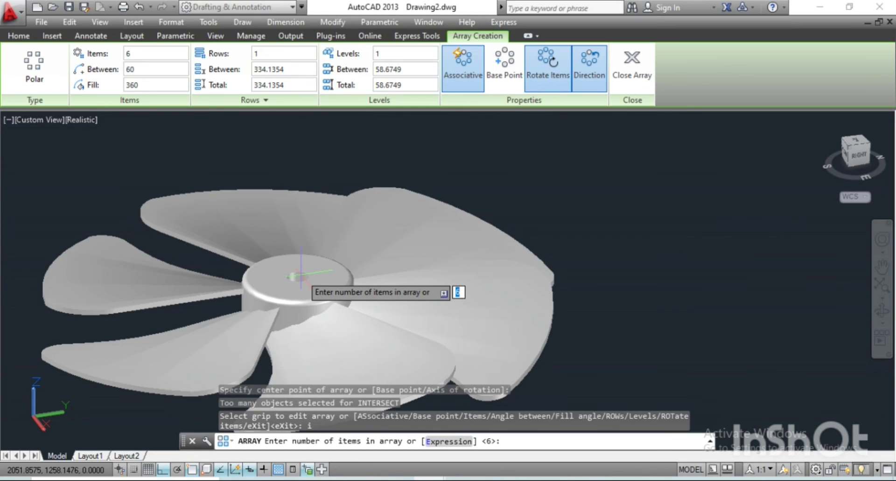
{"action": "key", "text": "Return"}
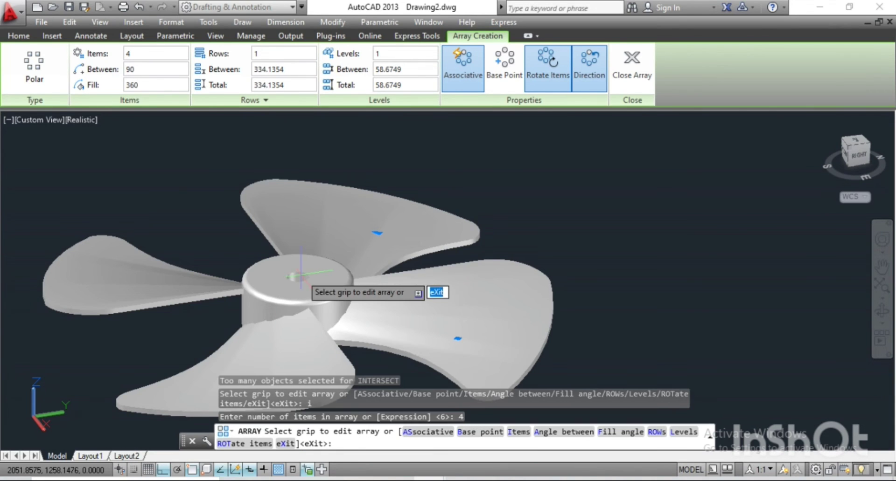
{"action": "key", "text": "Return"}
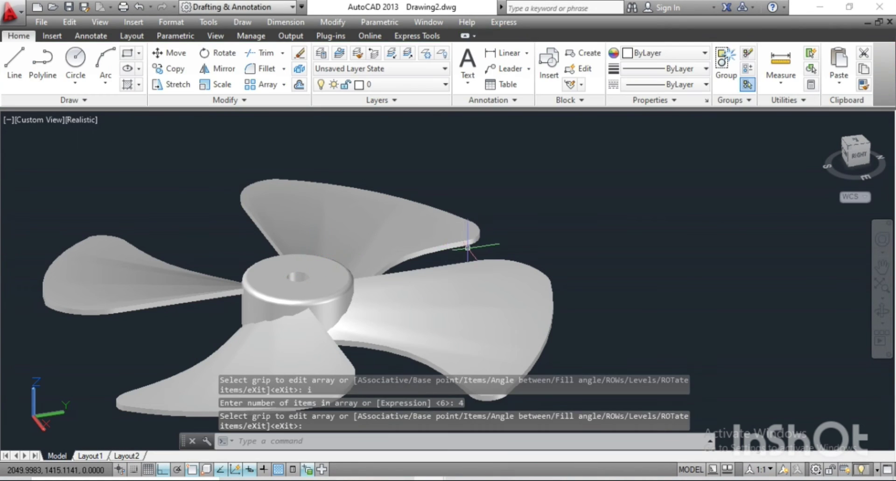
{"action": "mouse_move", "coordinate": [475, 251]}
{"action": "middle_mouse_down", "text": "shift"}
{"action": "mouse_move", "coordinate": [472, 164]}
{"action": "mouse_move", "coordinate": [479, 260]}
{"action": "middle_mouse_up", "text": "shift"}
Show the four-bladed fan from the Bottom view, zoomed to fit the viewport
{"action": "scroll", "coordinate": [479, 260], "scroll_direction": "down", "scroll_amount": 3}
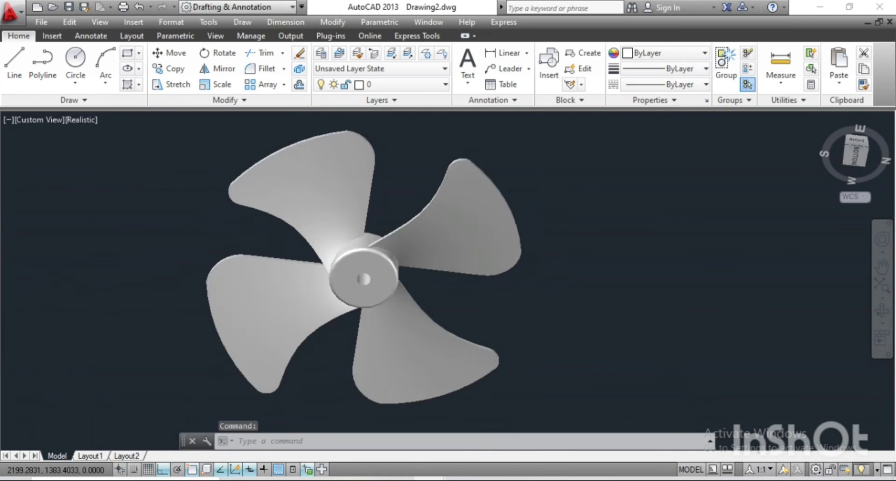
{"action": "scroll", "coordinate": [479, 260], "scroll_direction": "down", "scroll_amount": 2}
{"action": "mouse_move", "coordinate": [855, 153]}
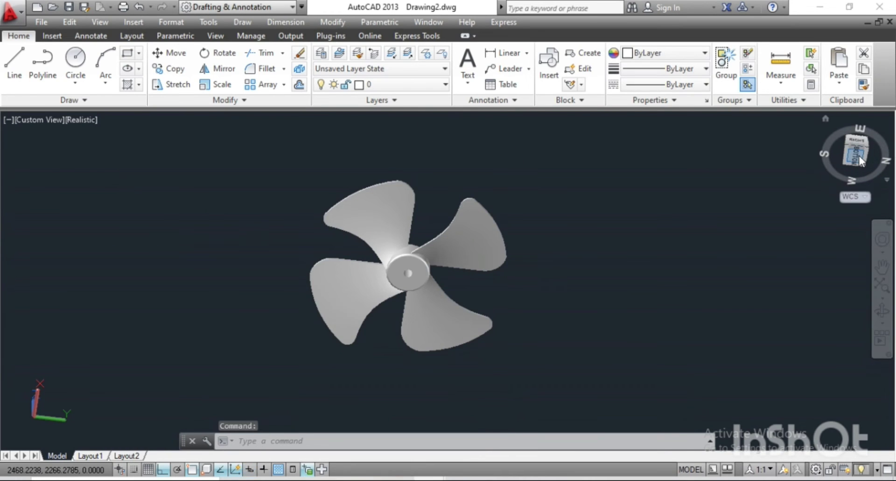
{"action": "left_click", "coordinate": [859, 161]}
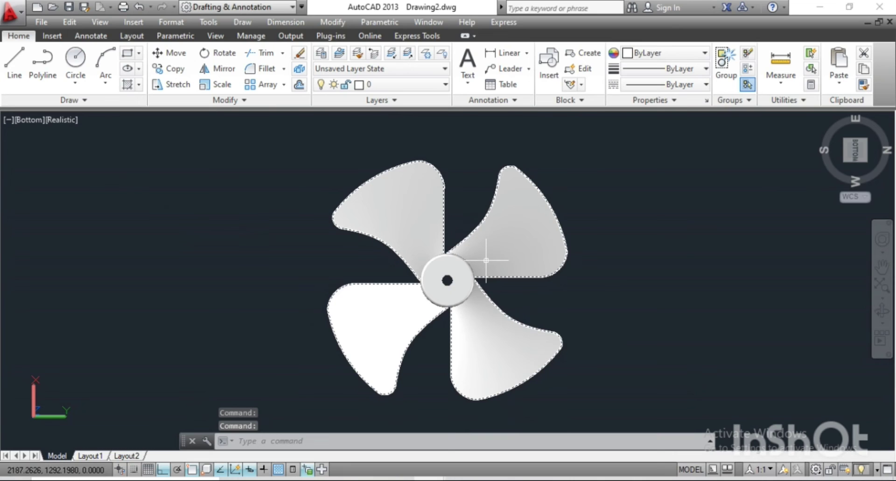
{"action": "scroll", "coordinate": [486, 269], "scroll_direction": "up", "scroll_amount": 2}
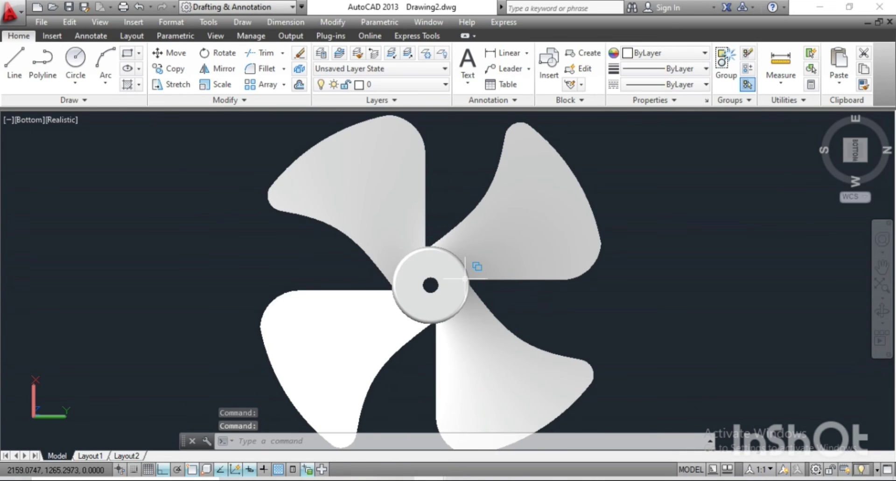
{"action": "mouse_move", "coordinate": [854, 150]}
{"action": "left_click", "coordinate": [856, 155]}
{"action": "type", "text": "MAT"}
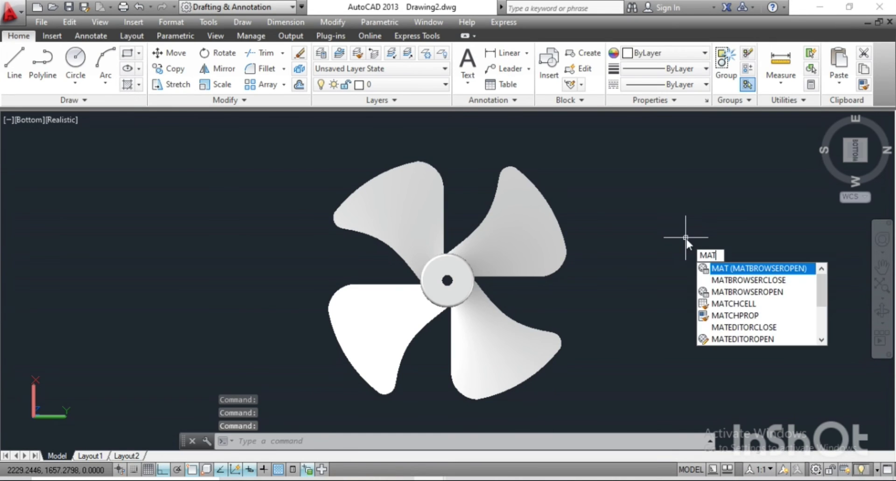
Add Smooth - Red plastic to the drawing and explode the blade array into separate solids
{"action": "key", "text": "Return"}
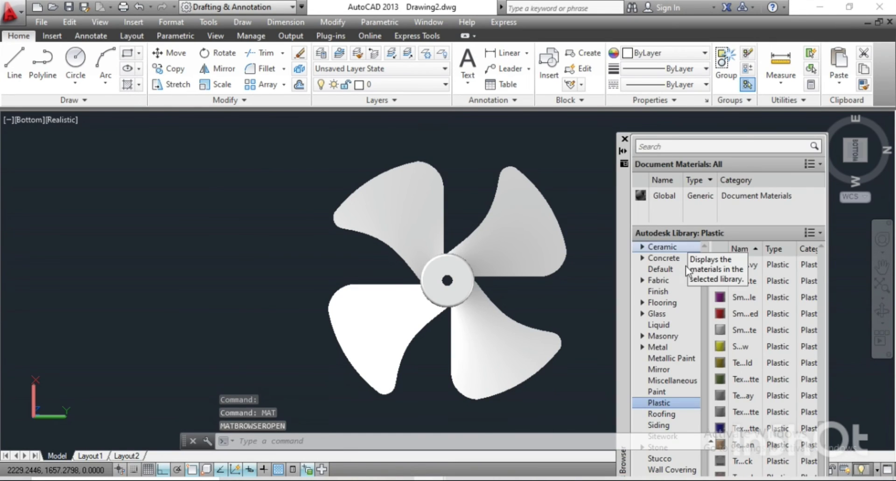
{"action": "mouse_move", "coordinate": [742, 314]}
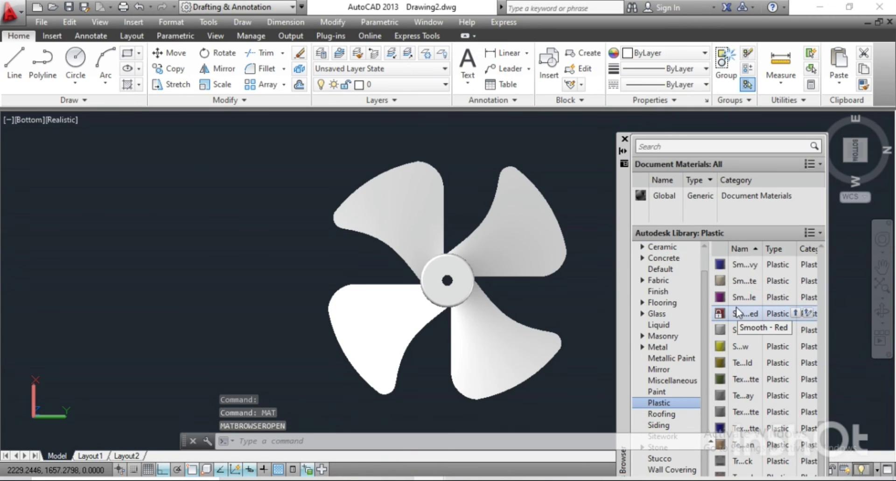
{"action": "left_click_drag", "start_coordinate": [737, 309], "coordinate": [424, 230]}
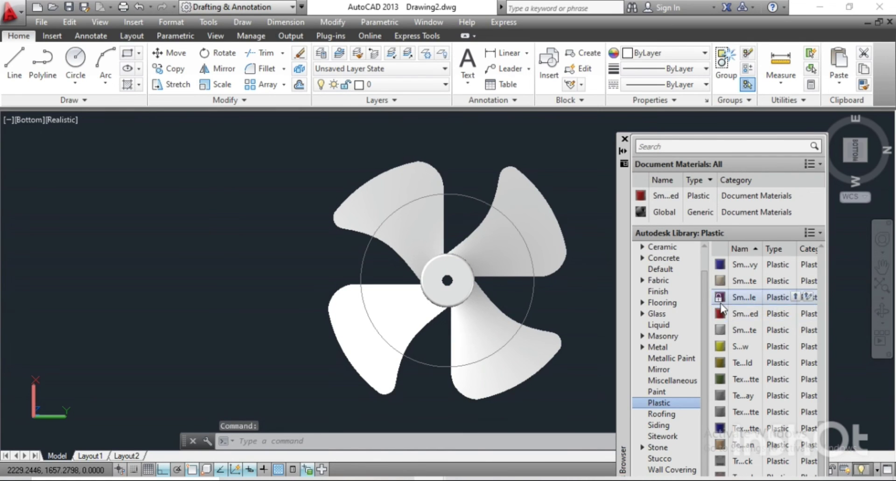
{"action": "left_click", "coordinate": [430, 202]}
{"action": "type", "text": "x"}
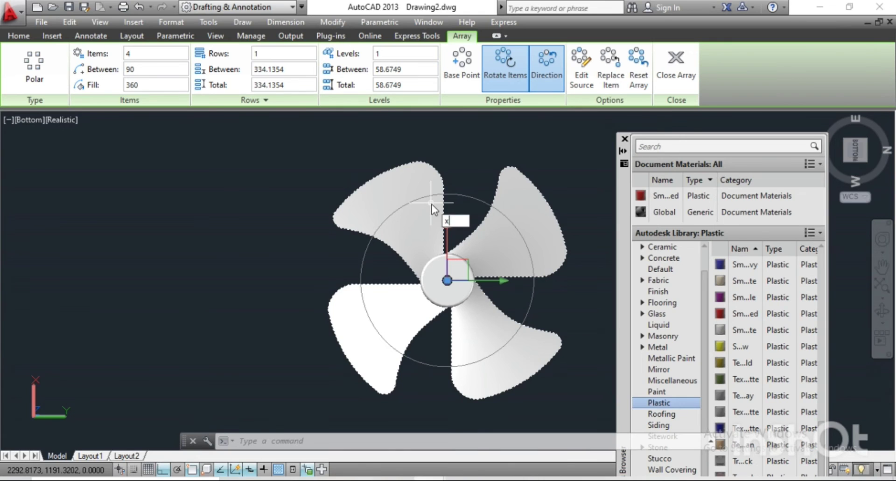
{"action": "key", "text": "Return"}
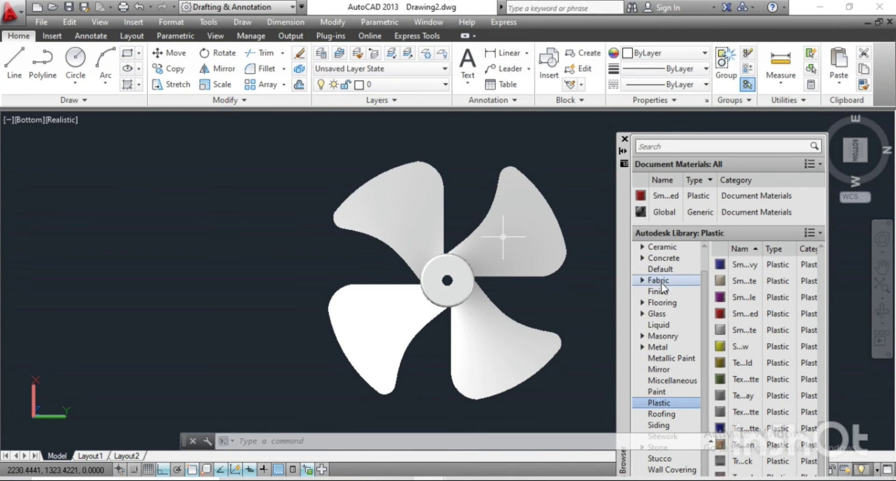
Try red plastic on the upper-left blade, then make both upper blades navy plastic
{"action": "left_click_drag", "start_coordinate": [756, 317], "coordinate": [598, 271]}
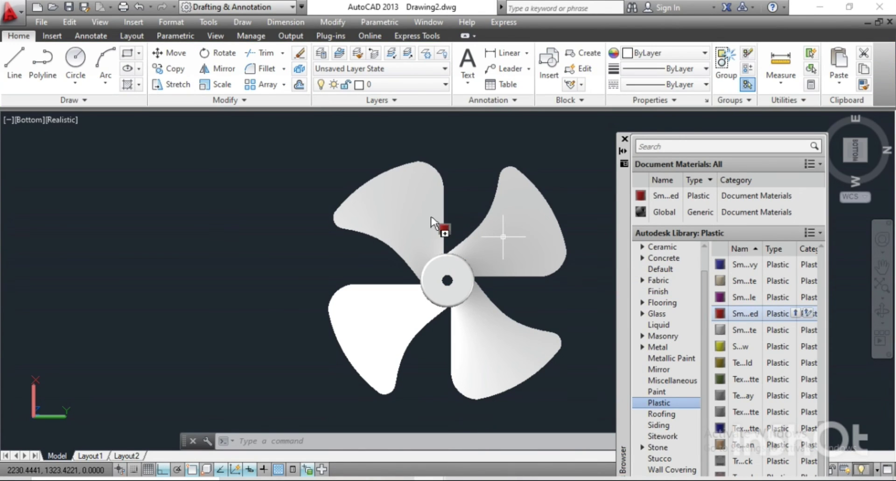
{"action": "left_click_drag", "start_coordinate": [543, 249], "coordinate": [552, 260]}
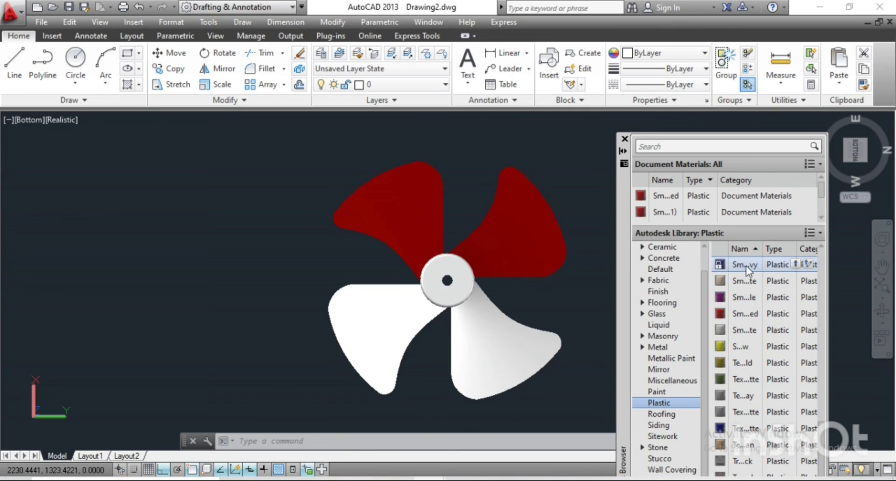
{"action": "left_click_drag", "start_coordinate": [746, 269], "coordinate": [679, 264]}
{"action": "left_click_drag", "start_coordinate": [553, 252], "coordinate": [552, 253]}
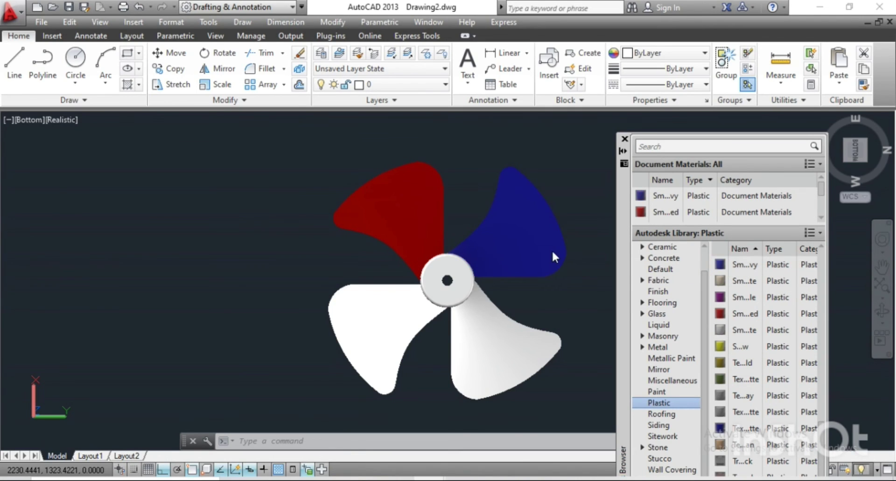
{"action": "left_click_drag", "start_coordinate": [749, 266], "coordinate": [422, 226]}
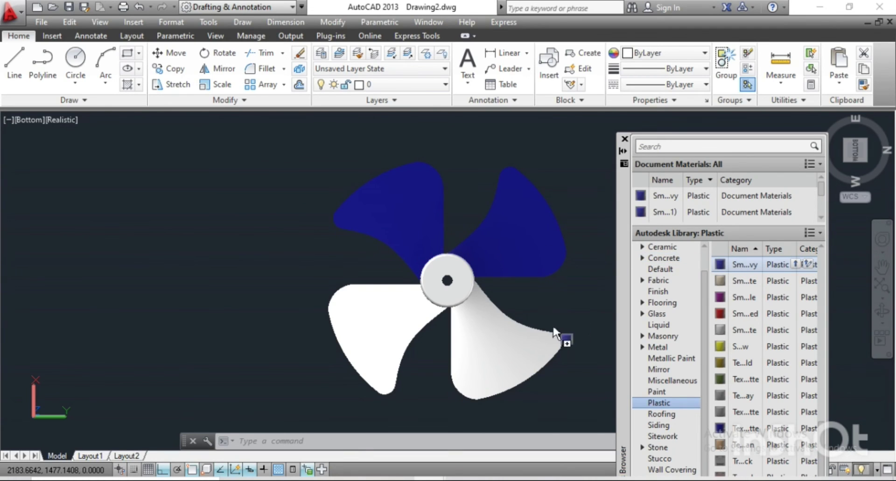
Make the two lower blades and the hub navy plastic, replacing a trial off-white
{"action": "left_click_drag", "start_coordinate": [586, 336], "coordinate": [537, 336]}
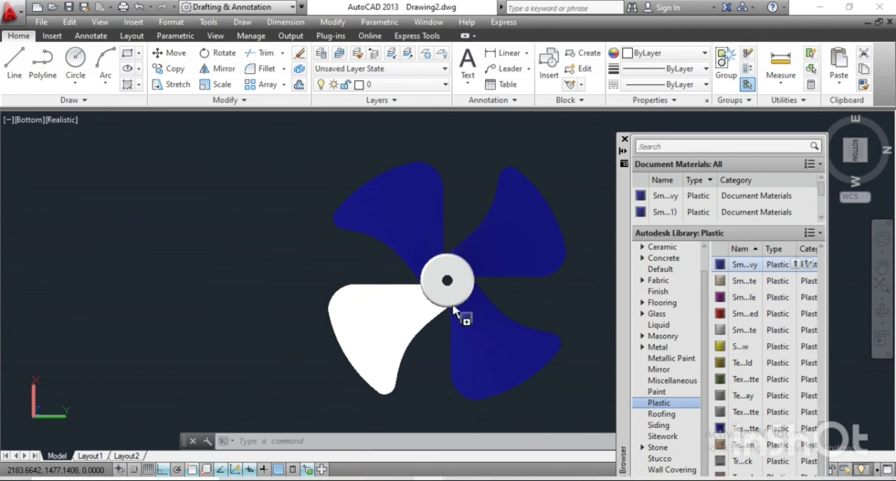
{"action": "left_click_drag", "start_coordinate": [403, 319], "coordinate": [404, 323]}
{"action": "mouse_move", "coordinate": [743, 281]}
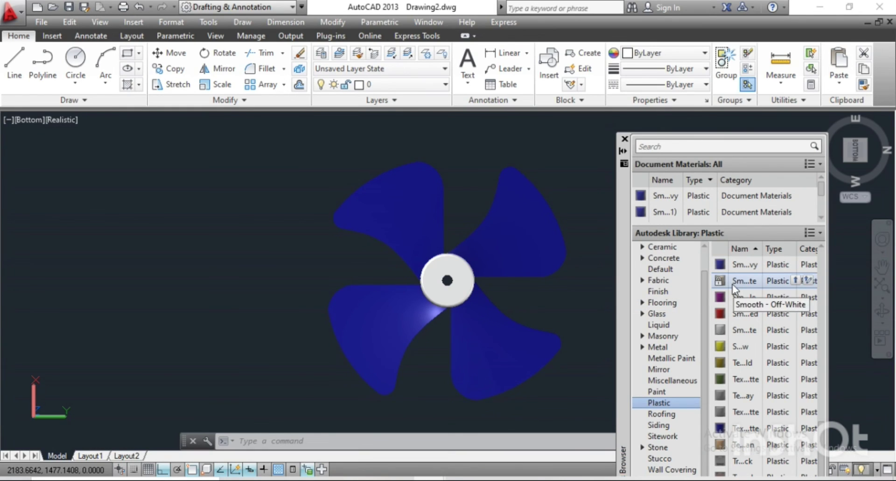
{"action": "left_click_drag", "start_coordinate": [731, 284], "coordinate": [466, 293]}
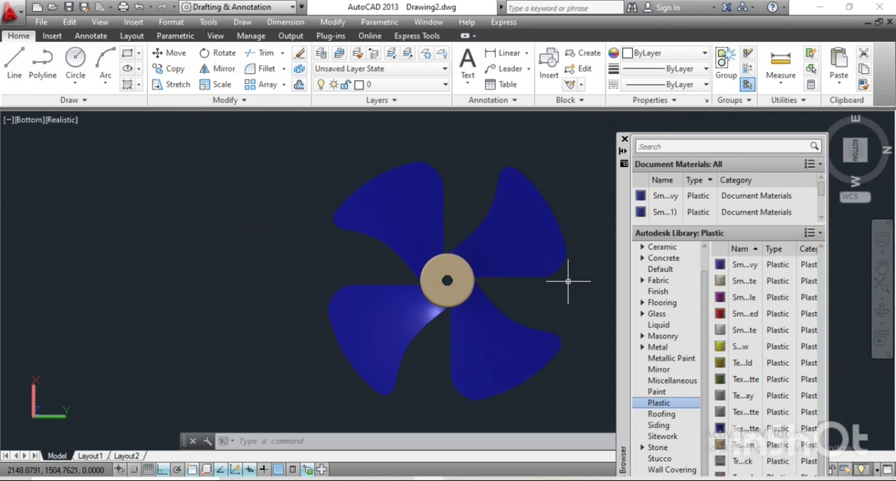
{"action": "mouse_move", "coordinate": [745, 265]}
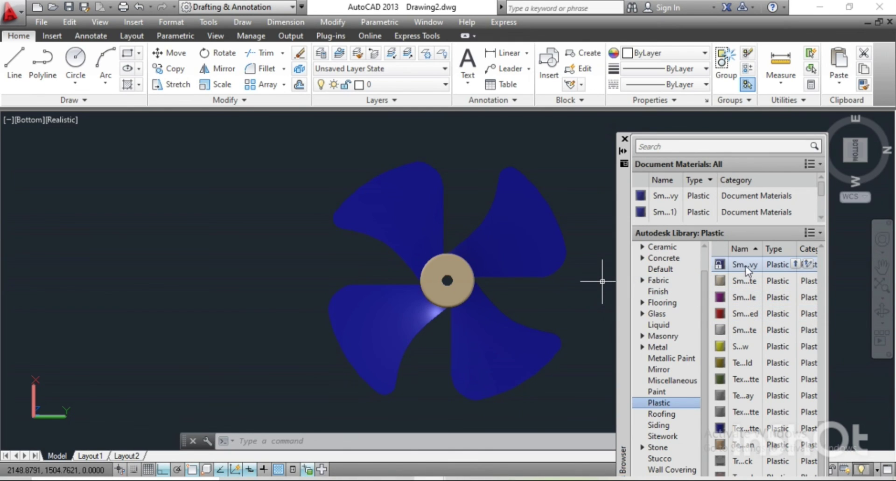
{"action": "left_click_drag", "start_coordinate": [449, 294], "coordinate": [448, 293]}
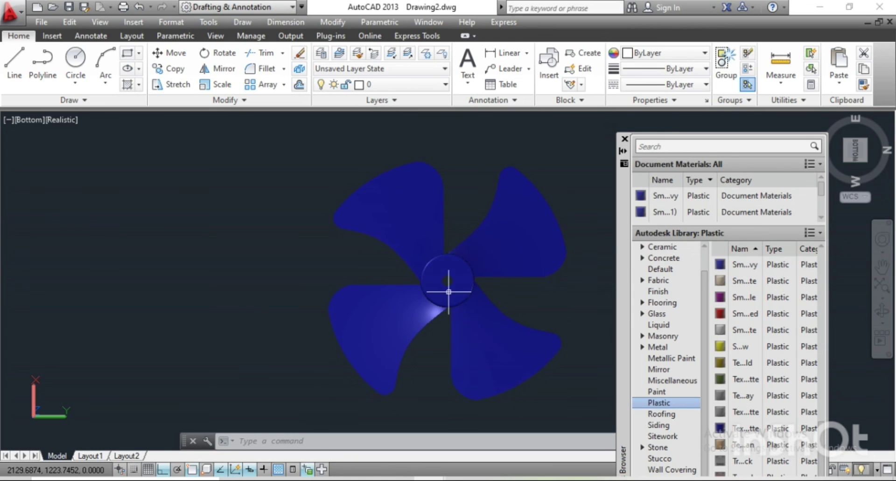
Close the Materials Browser and orbit the fan to an angled view
{"action": "left_click", "coordinate": [624, 139]}
{"action": "scroll", "coordinate": [447, 280], "scroll_direction": "up", "scroll_amount": 5}
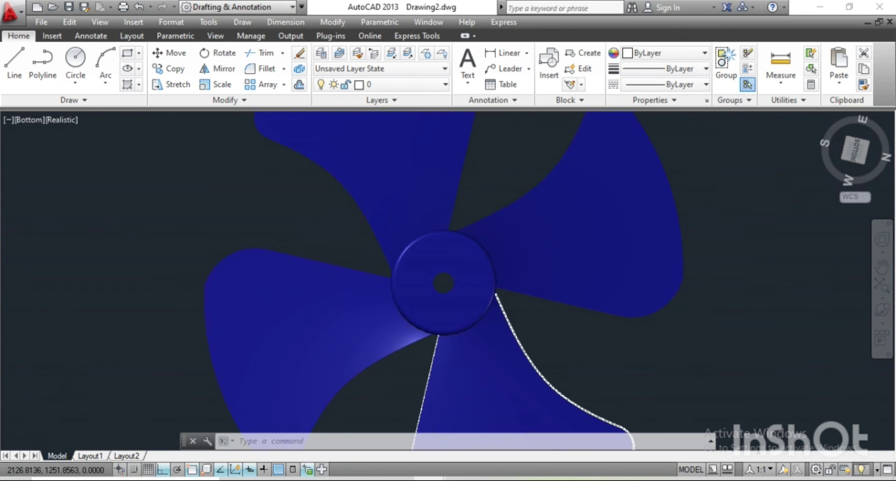
{"action": "scroll", "coordinate": [447, 280], "scroll_direction": "down", "scroll_amount": 8}
{"action": "scroll", "coordinate": [470, 308], "scroll_direction": "up", "scroll_amount": 5}
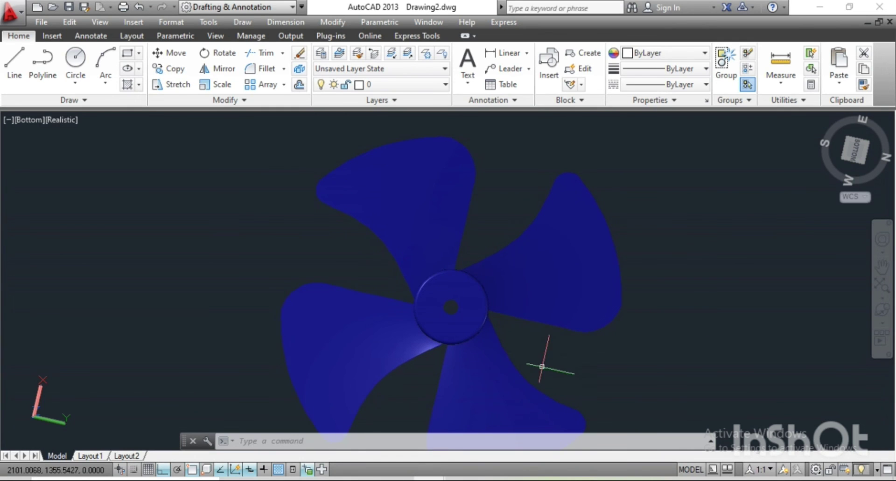
{"action": "mouse_move", "coordinate": [544, 366]}
{"action": "middle_mouse_down", "text": "shift"}
{"action": "mouse_move", "coordinate": [677, 255]}
{"action": "mouse_move", "coordinate": [642, 253]}
{"action": "middle_mouse_up", "text": "shift"}
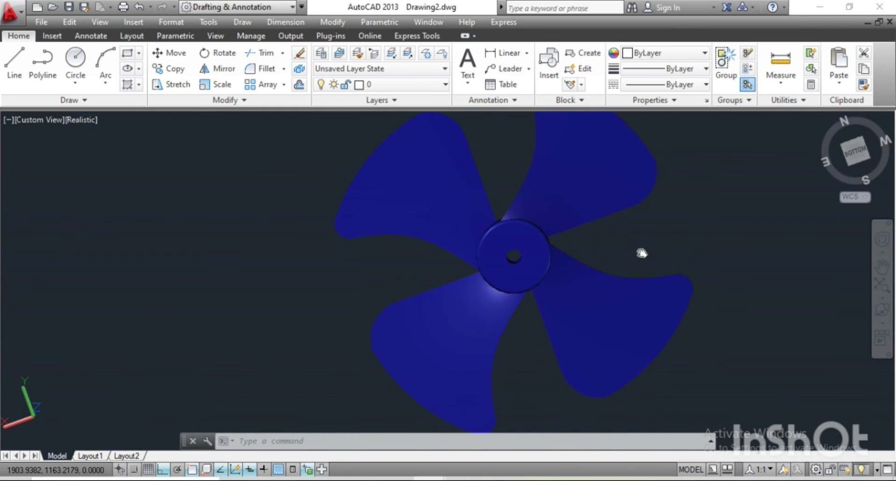
Orbit and zoom in to tilt and reposition the enlarged fan
{"action": "left_click", "coordinate": [881, 323]}
{"action": "left_click", "coordinate": [830, 336]}
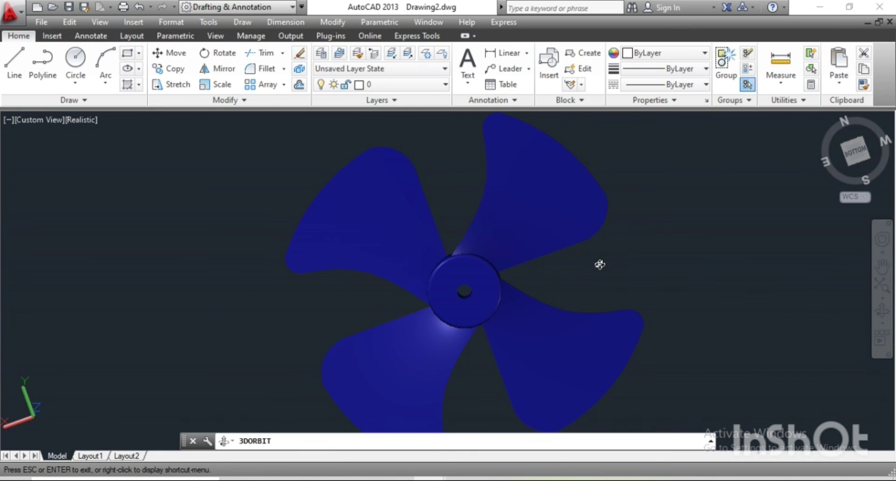
{"action": "mouse_move", "coordinate": [583, 279]}
{"action": "left_mouse_down"}
{"action": "mouse_move", "coordinate": [512, 263]}
{"action": "mouse_move", "coordinate": [214, 237]}
{"action": "mouse_move", "coordinate": [330, 324]}
{"action": "mouse_move", "coordinate": [370, 260]}
{"action": "mouse_move", "coordinate": [356, 242]}
{"action": "mouse_move", "coordinate": [314, 254]}
{"action": "mouse_move", "coordinate": [309, 280]}
{"action": "mouse_move", "coordinate": [418, 301]}
{"action": "mouse_move", "coordinate": [578, 285]}
{"action": "mouse_move", "coordinate": [694, 240]}
{"action": "mouse_move", "coordinate": [610, 206]}
{"action": "mouse_move", "coordinate": [488, 253]}
{"action": "left_mouse_up"}
{"action": "scroll", "coordinate": [464, 306], "scroll_direction": "up", "scroll_amount": 2}
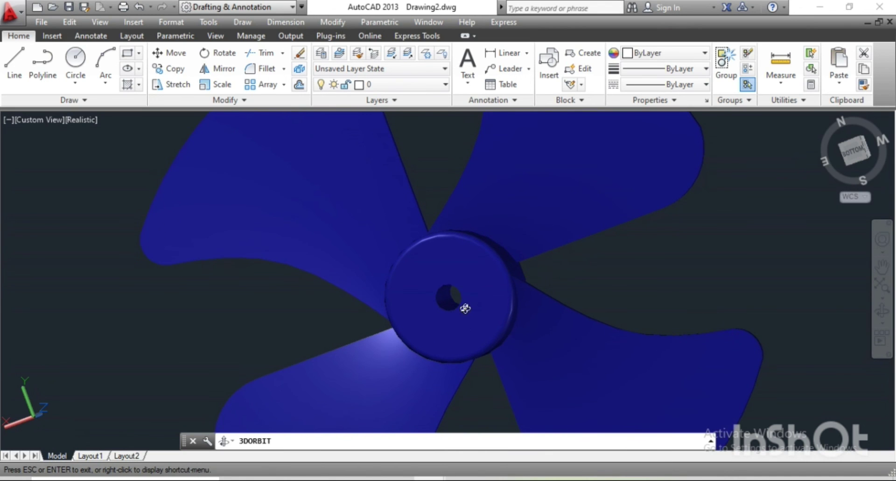
{"action": "scroll", "coordinate": [434, 296], "scroll_direction": "up", "scroll_amount": 2}
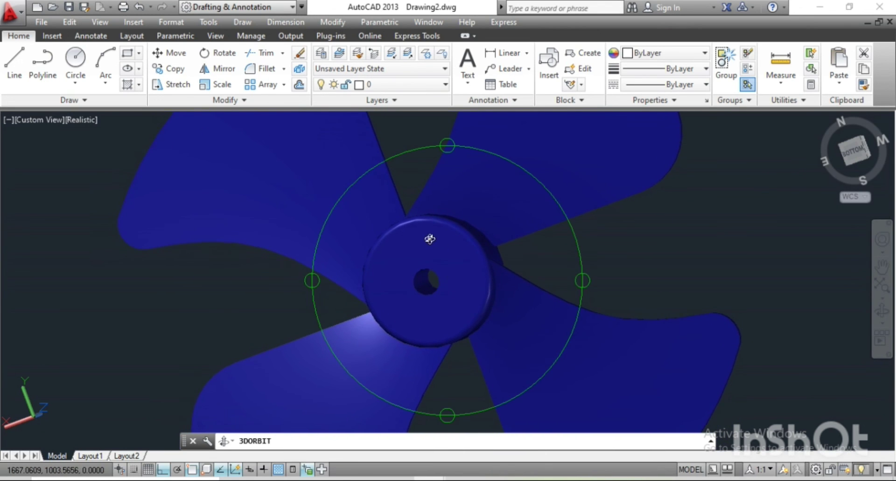
{"action": "middle_click_drag", "start_coordinate": [428, 240], "coordinate": [448, 272]}
{"action": "mouse_move", "coordinate": [569, 261]}
{"action": "left_mouse_down"}
{"action": "mouse_move", "coordinate": [636, 258]}
{"action": "mouse_move", "coordinate": [626, 266]}
{"action": "mouse_move", "coordinate": [624, 222]}
{"action": "mouse_move", "coordinate": [891, 322]}
{"action": "left_mouse_up"}
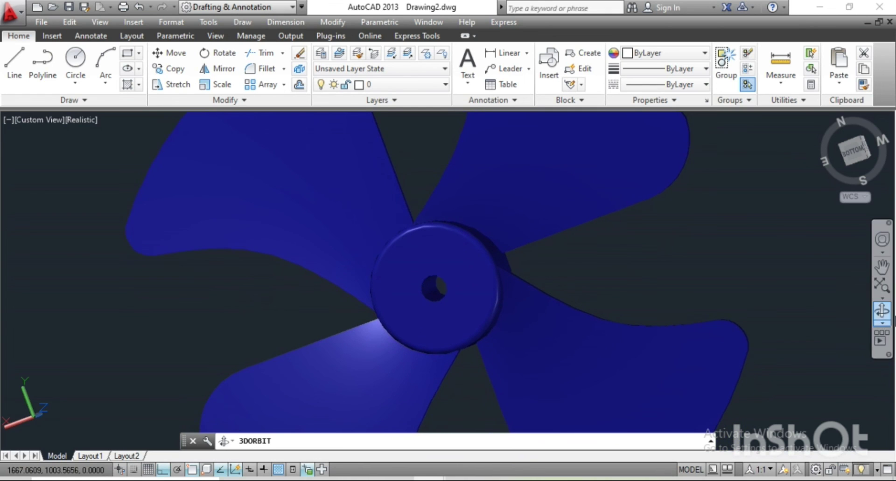
Free-orbit the fan to an oblique view, then exit orbiting
{"action": "left_click", "coordinate": [881, 322]}
{"action": "left_click", "coordinate": [816, 350]}
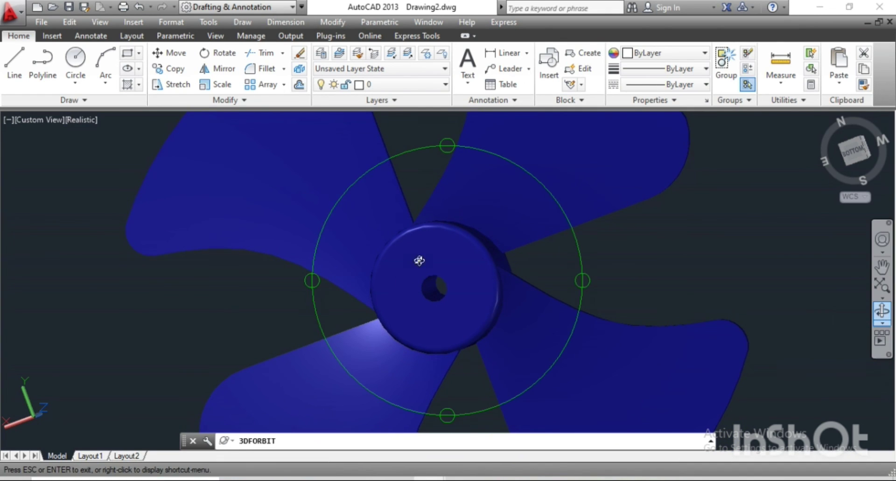
{"action": "mouse_move", "coordinate": [416, 256]}
{"action": "left_mouse_down"}
{"action": "mouse_move", "coordinate": [504, 294]}
{"action": "mouse_move", "coordinate": [516, 346]}
{"action": "mouse_move", "coordinate": [428, 396]}
{"action": "mouse_move", "coordinate": [331, 313]}
{"action": "mouse_move", "coordinate": [316, 277]}
{"action": "mouse_move", "coordinate": [334, 176]}
{"action": "mouse_move", "coordinate": [378, 140]}
{"action": "mouse_move", "coordinate": [398, 249]}
{"action": "mouse_move", "coordinate": [452, 284]}
{"action": "mouse_move", "coordinate": [449, 316]}
{"action": "left_mouse_up"}
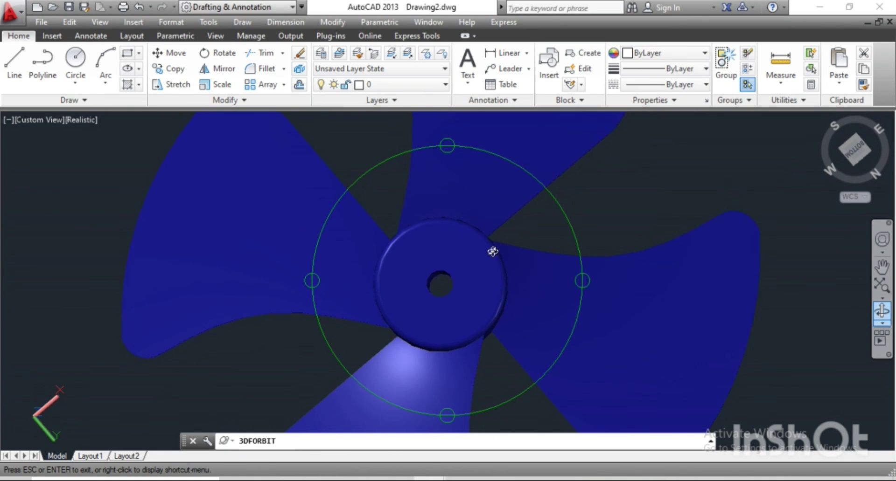
{"action": "right_click", "coordinate": [519, 225]}
{"action": "left_click", "coordinate": [536, 233]}
Return to the Bottom view and set the fan turning in Continuous Orbit
{"action": "scroll", "coordinate": [461, 260], "scroll_direction": "down", "scroll_amount": 5}
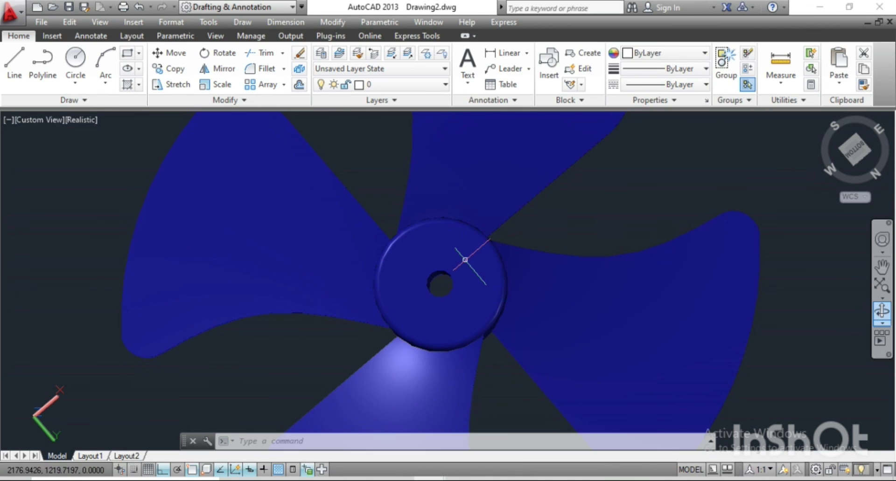
{"action": "left_click", "coordinate": [859, 152]}
{"action": "left_click", "coordinate": [882, 323]}
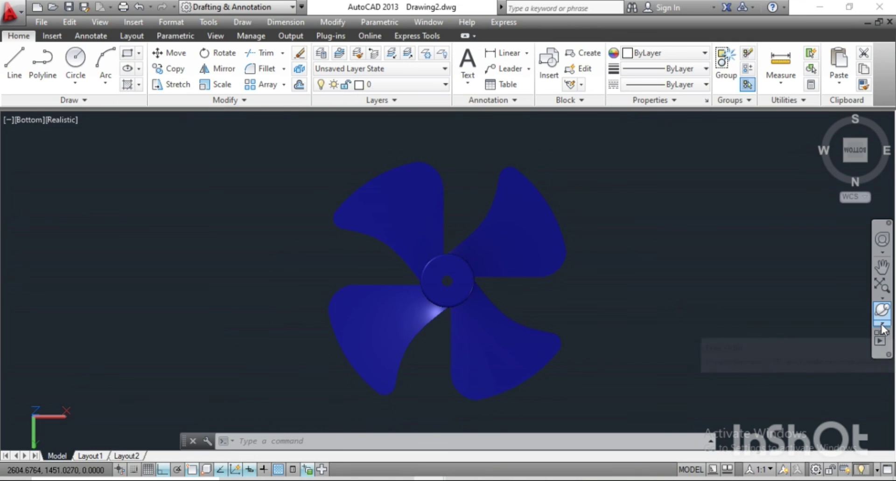
{"action": "left_click", "coordinate": [850, 366]}
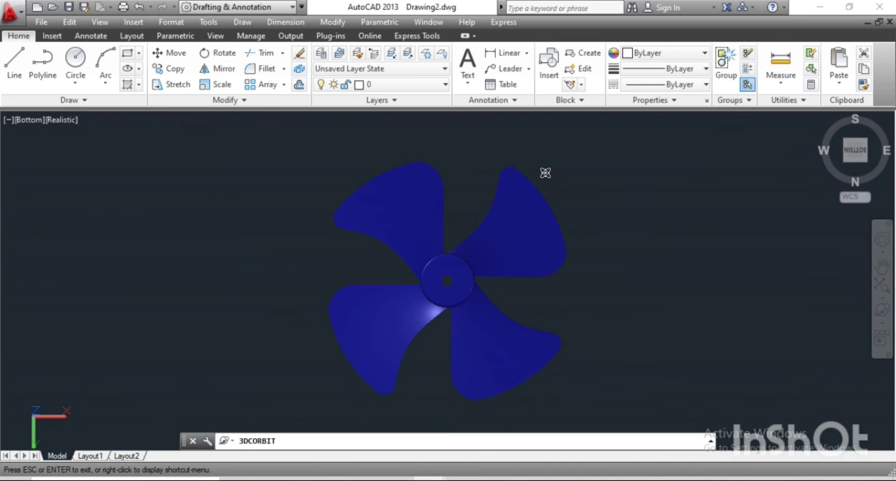